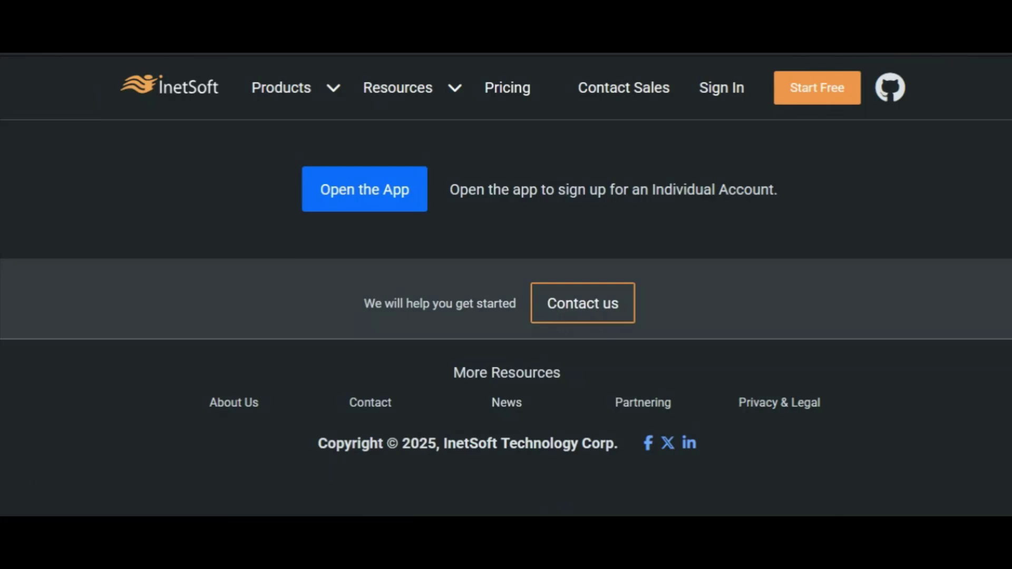
# Open the InetSoft app and sign in with the listed Google account, dismissing the automatic sign-in prompt.
pyautogui.click(399, 206)
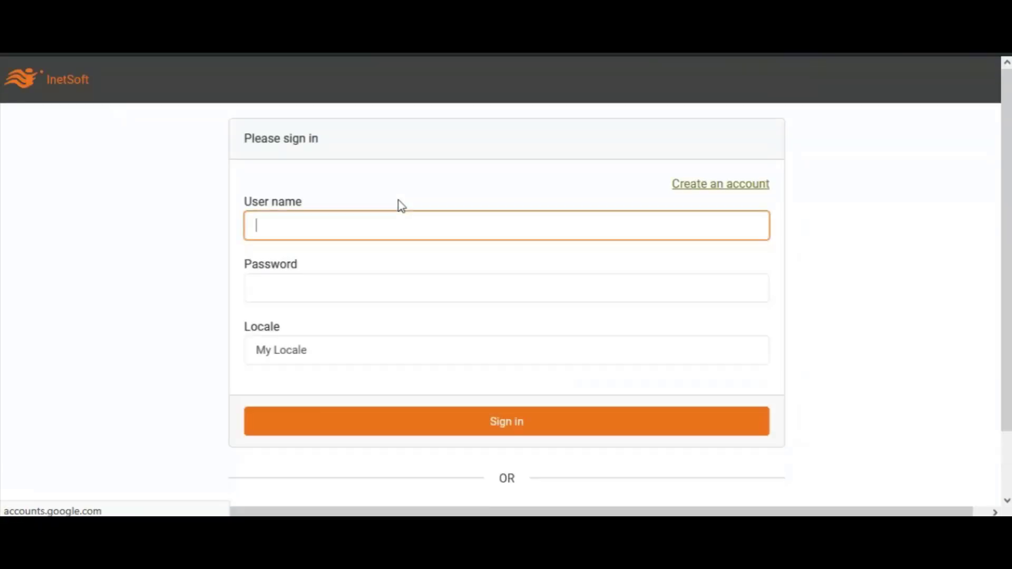
pyautogui.click(951, 103)
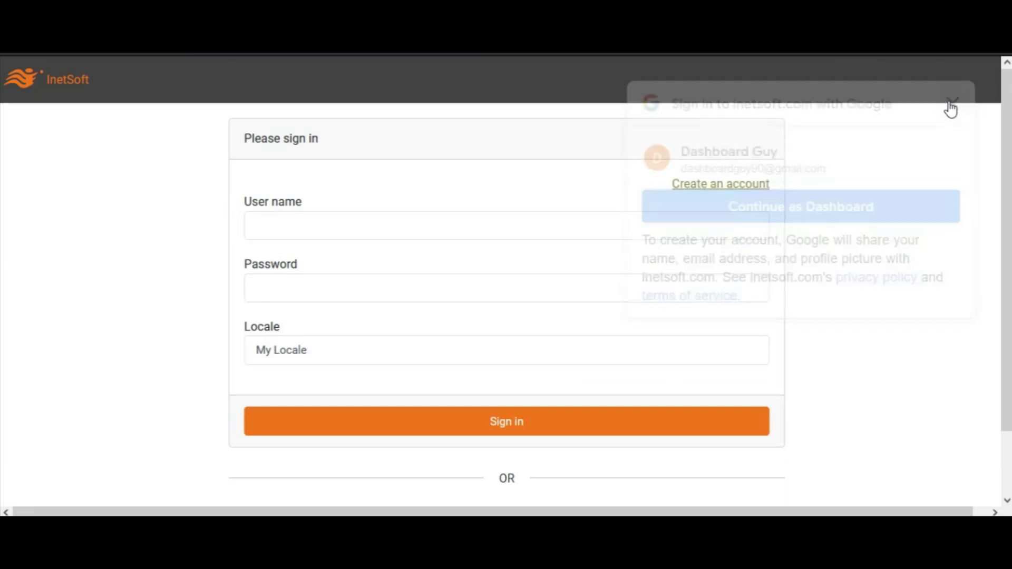
pyautogui.scroll(-2, 1004, 334)
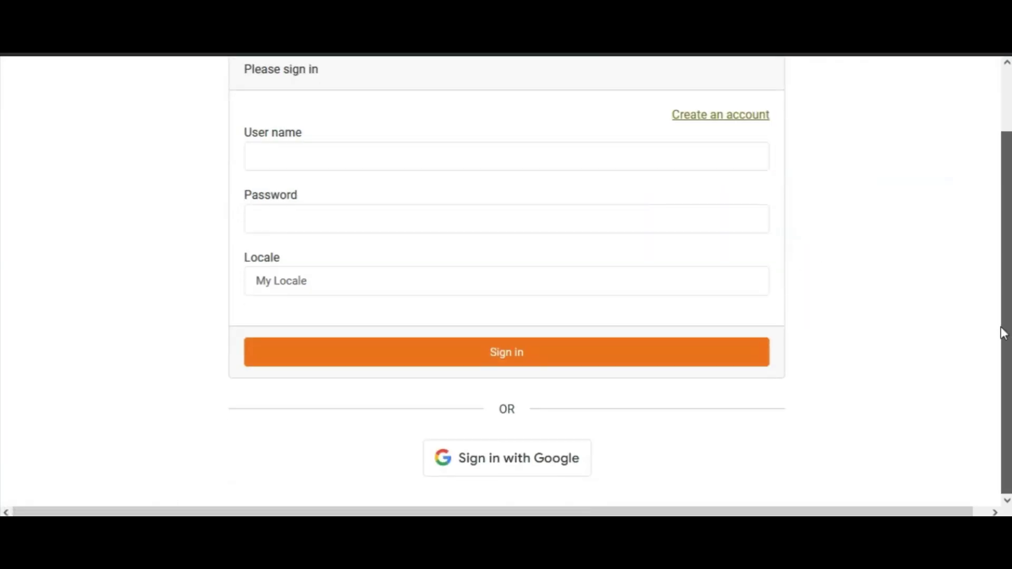
pyautogui.click(521, 464)
pyautogui.click(630, 243)
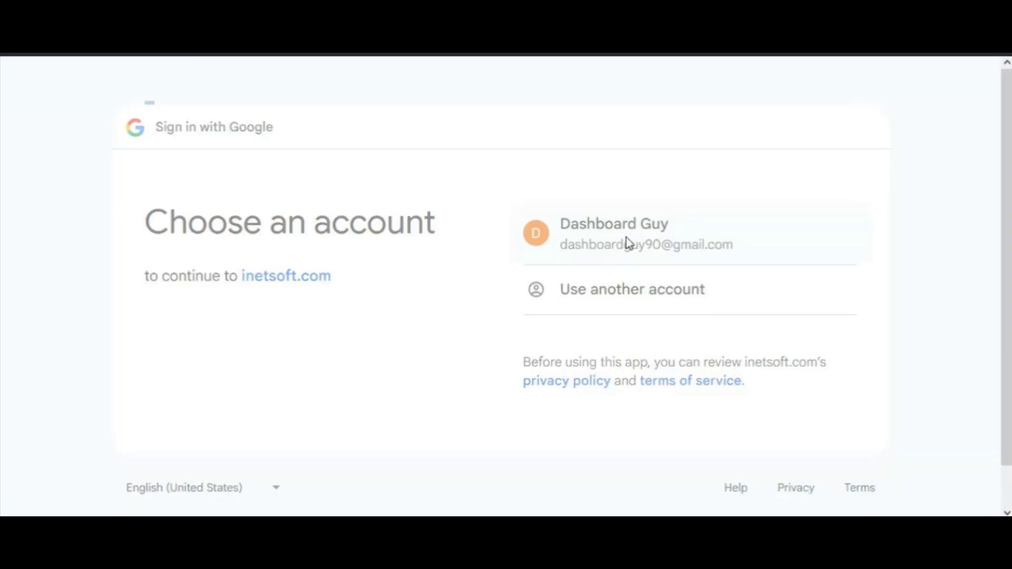
pyautogui.click(798, 410)
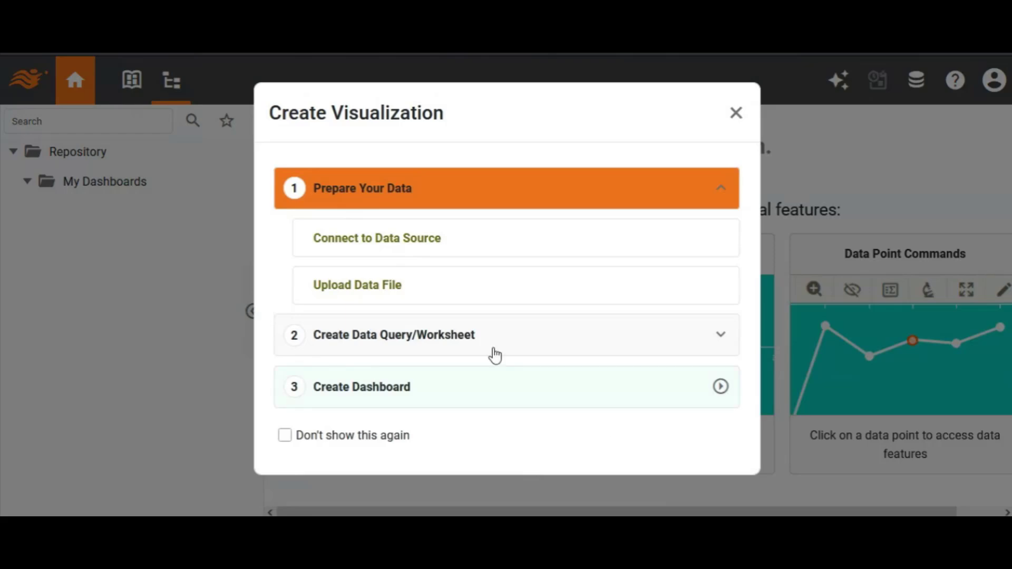
# Connect to a new data source of type Google Spreadsheets.
pyautogui.click(389, 245)
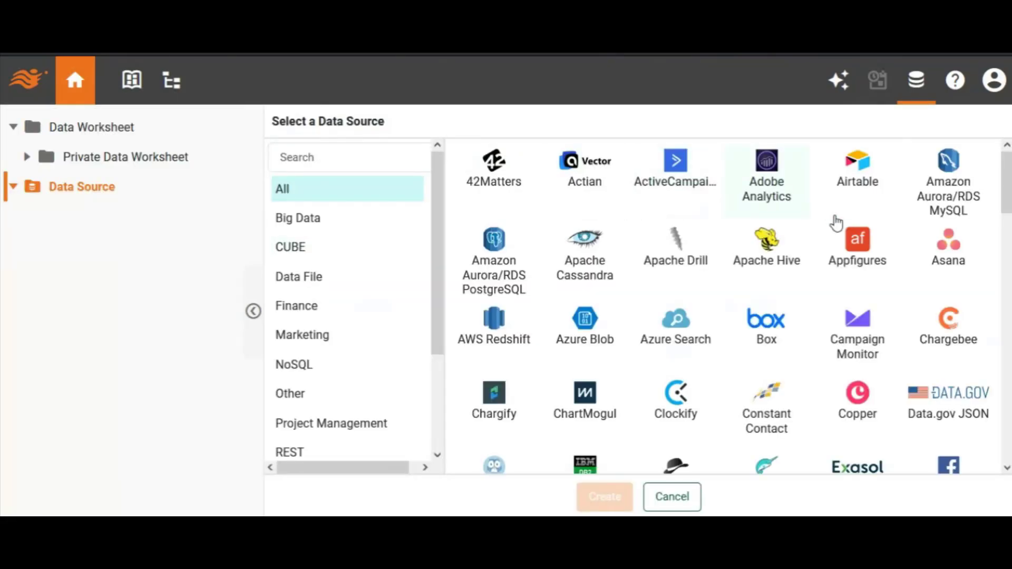
pyautogui.moveTo(1008, 182); pyautogui.dragTo(1008, 298)
pyautogui.click(592, 196)
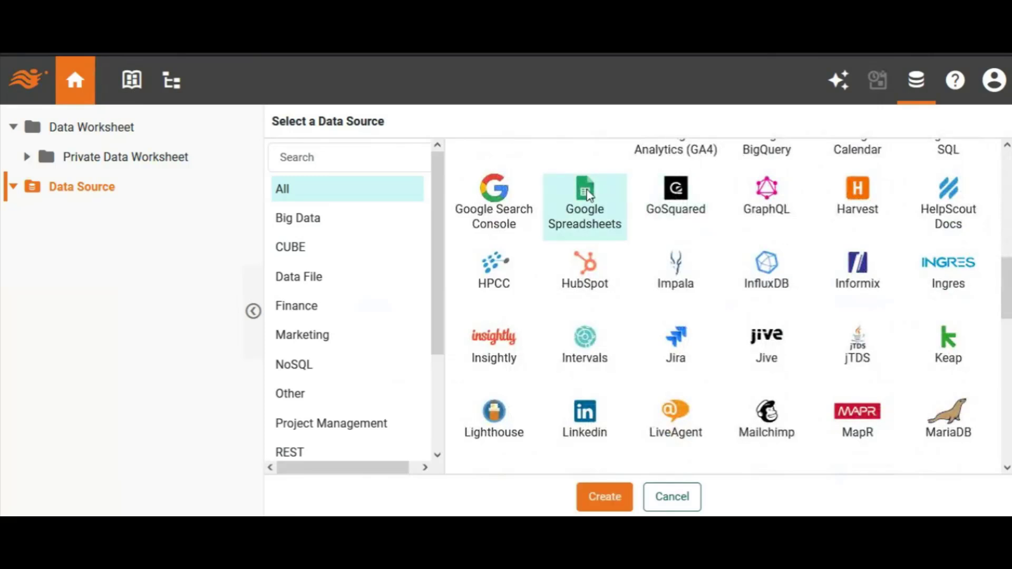
pyautogui.click(603, 498)
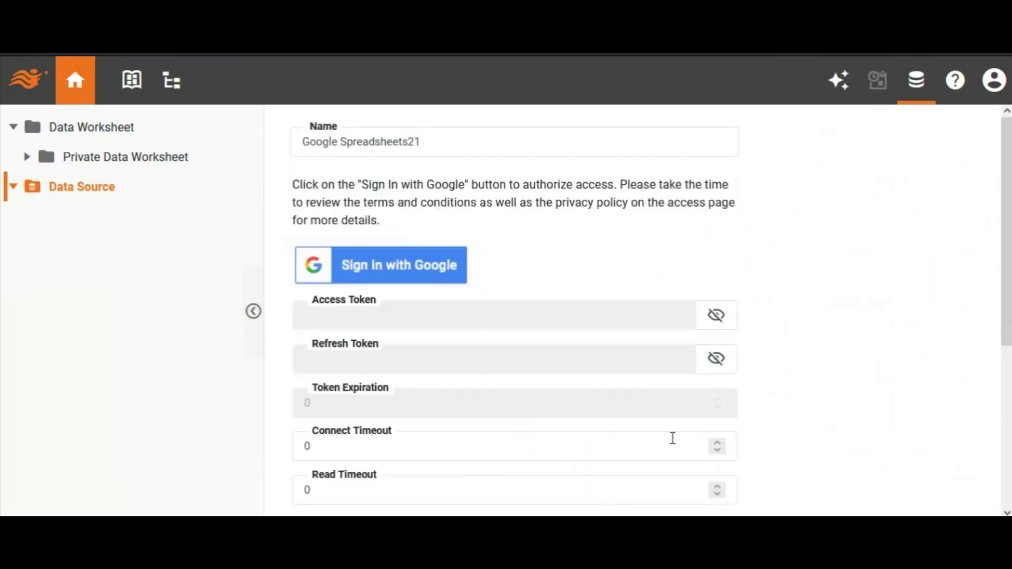
# Authorize the data source with the Google account, granting all the requested Drive and Sheets access, and save the data source.
pyautogui.moveTo(1008, 250); pyautogui.dragTo(1009, 284)
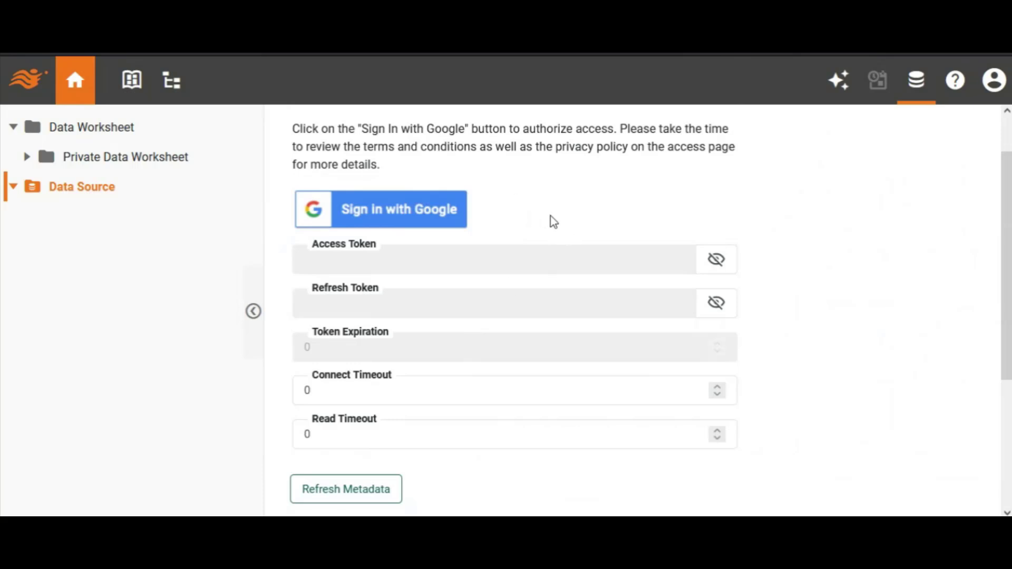
pyautogui.click(416, 221)
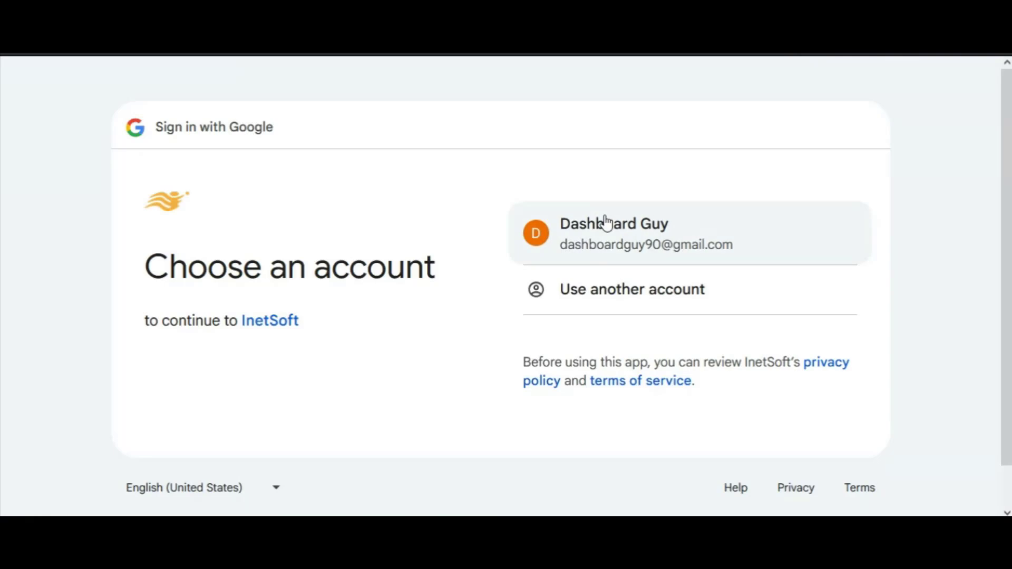
pyautogui.click(608, 232)
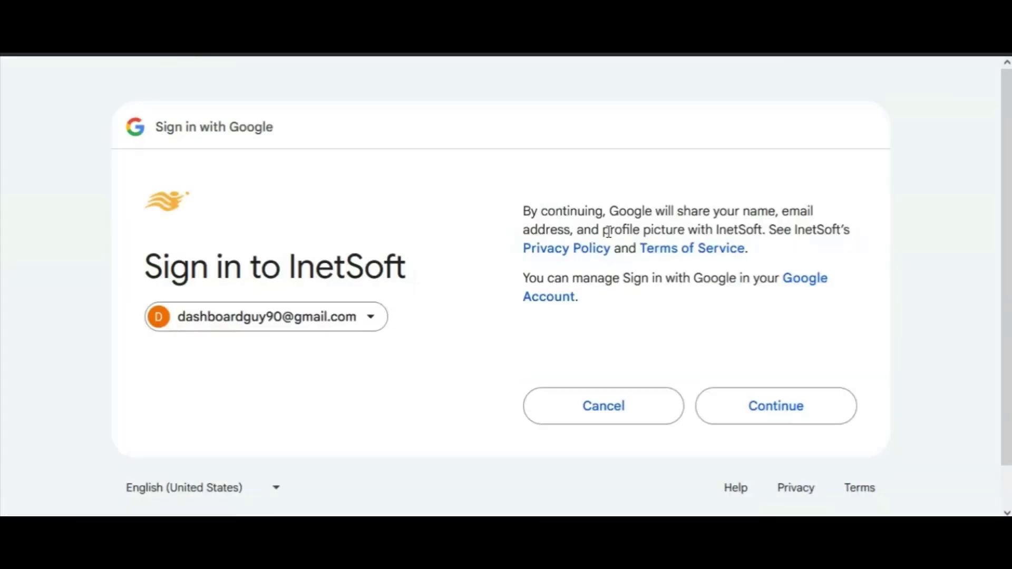
pyautogui.click(749, 405)
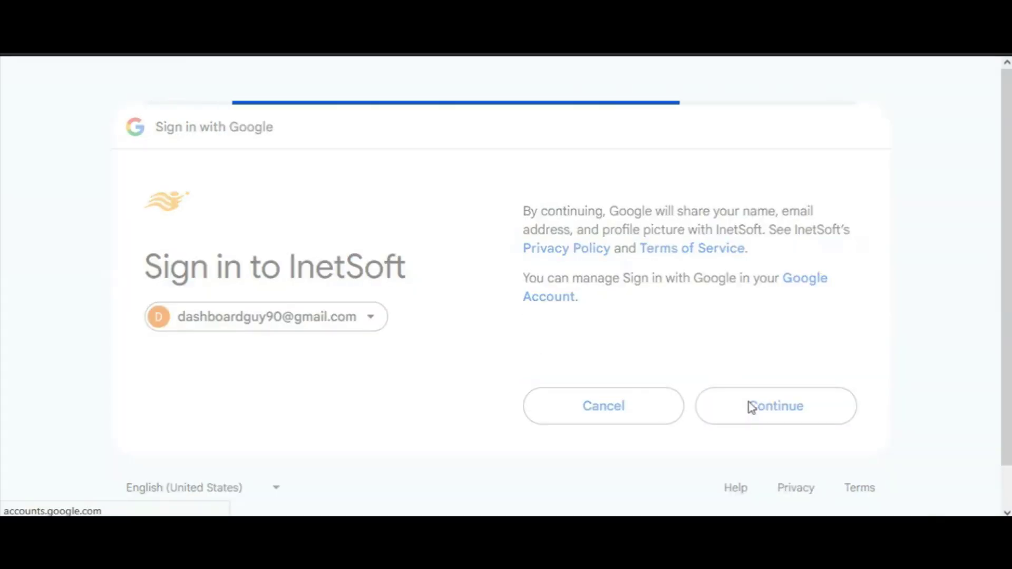
pyautogui.scroll(-1, 570, 243)
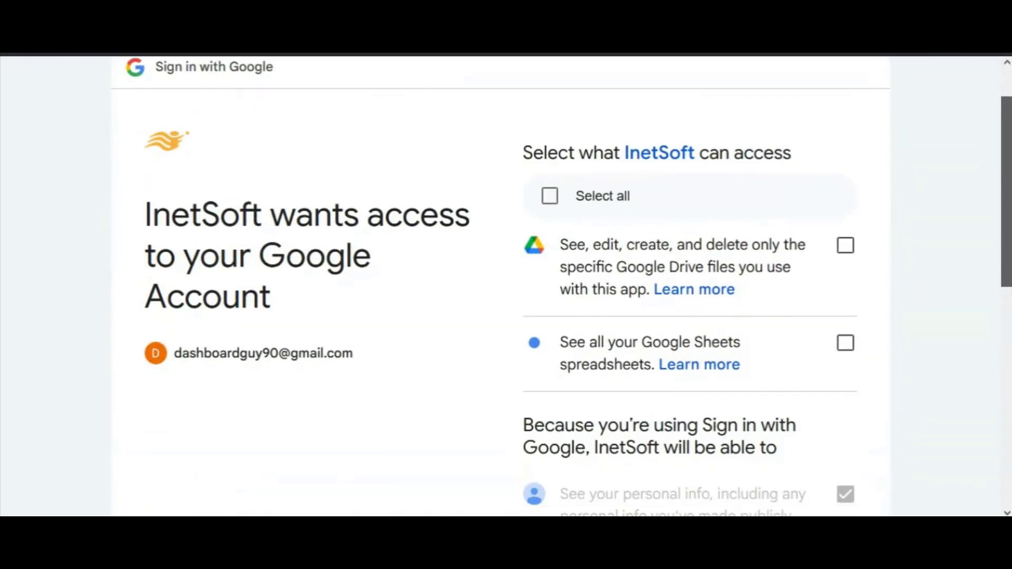
pyautogui.click(551, 197)
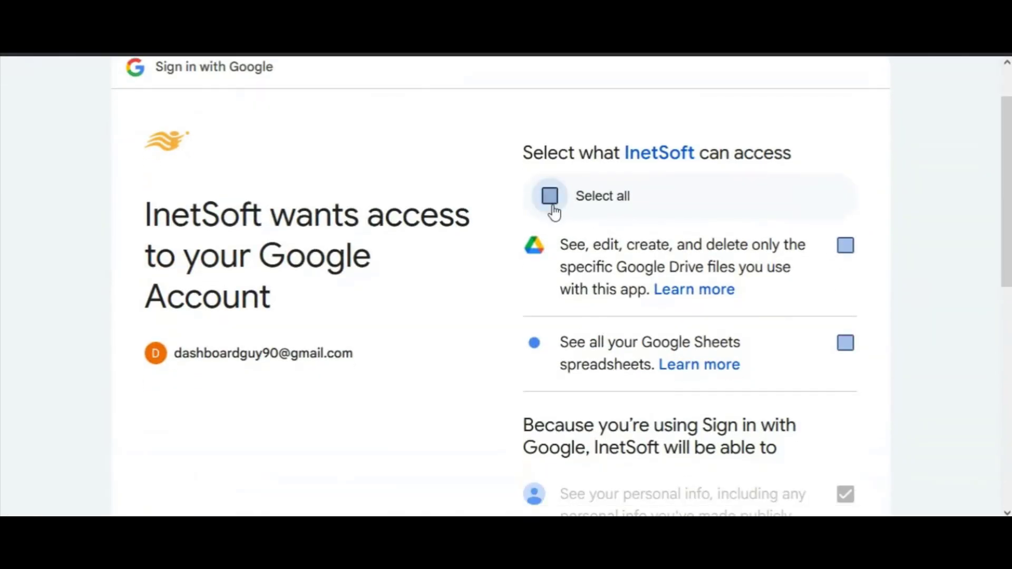
pyautogui.moveTo(1008, 199); pyautogui.dragTo(984, 459)
pyautogui.click(795, 368)
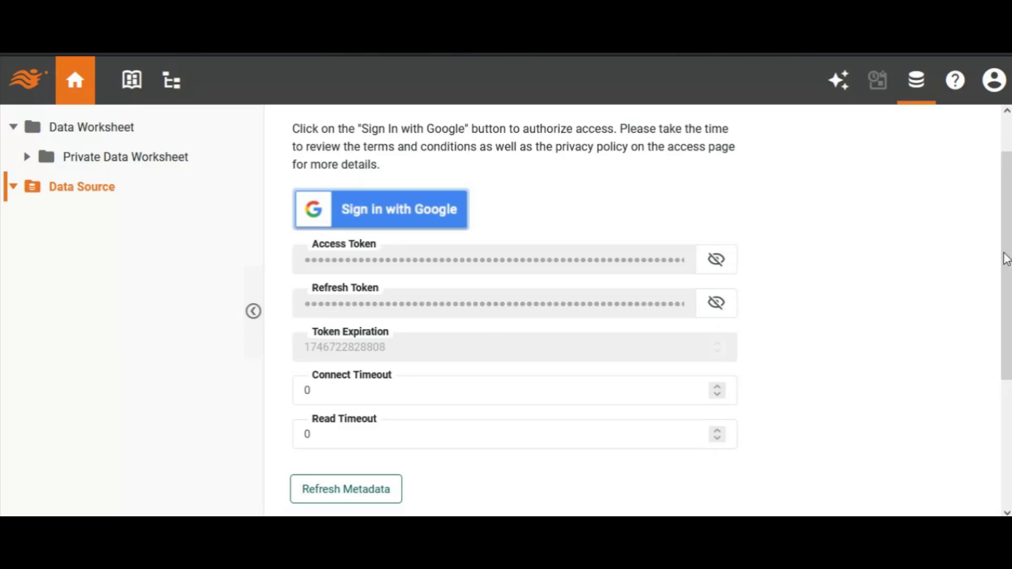
pyautogui.moveTo(997, 253); pyautogui.dragTo(1004, 355)
pyautogui.click(311, 488)
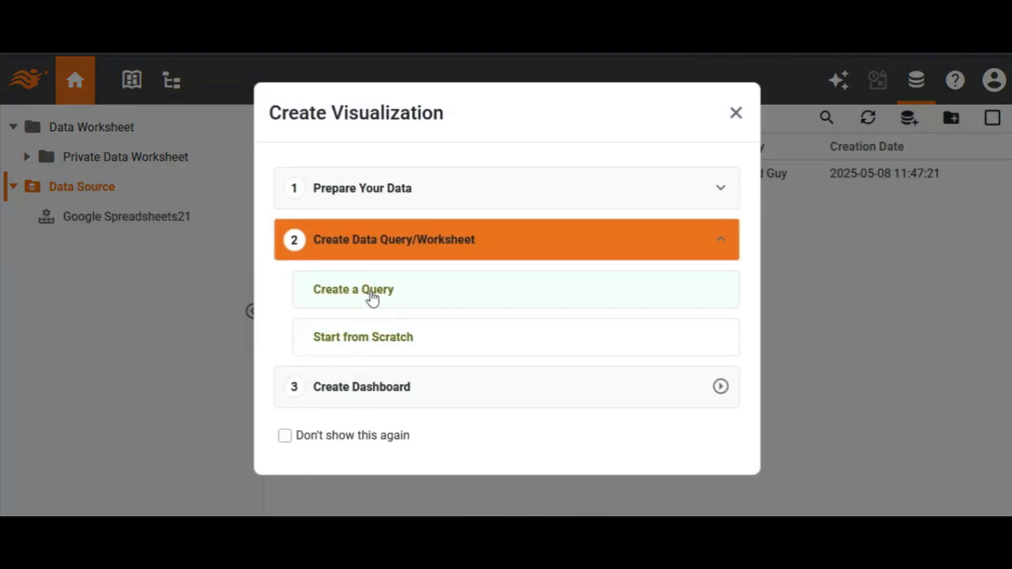
# Create a query on the new Google Spreadsheets data source using the sales_data spreadsheet and Sheet1, with the first row as header.
pyautogui.click(372, 299)
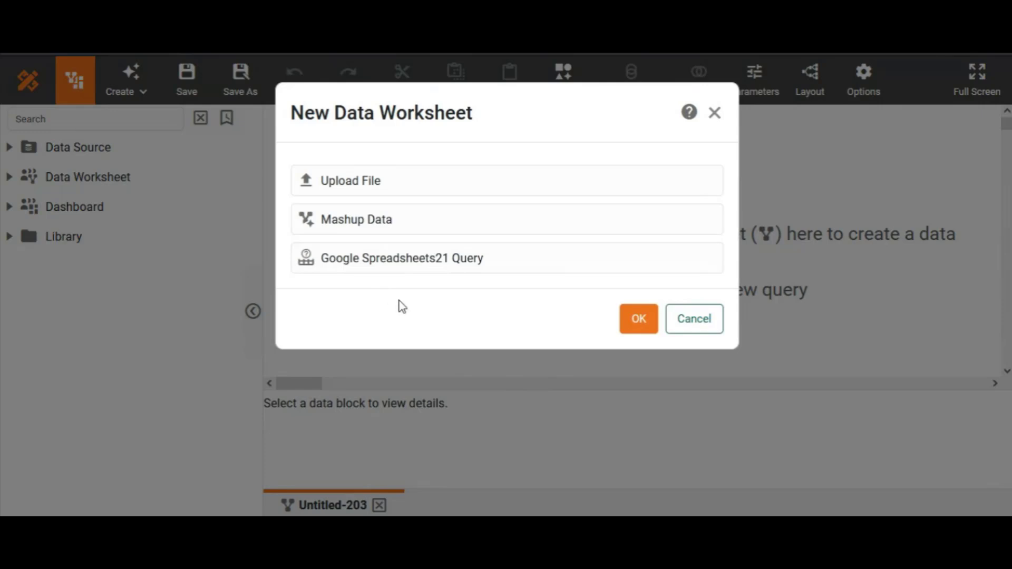
pyautogui.click(425, 261)
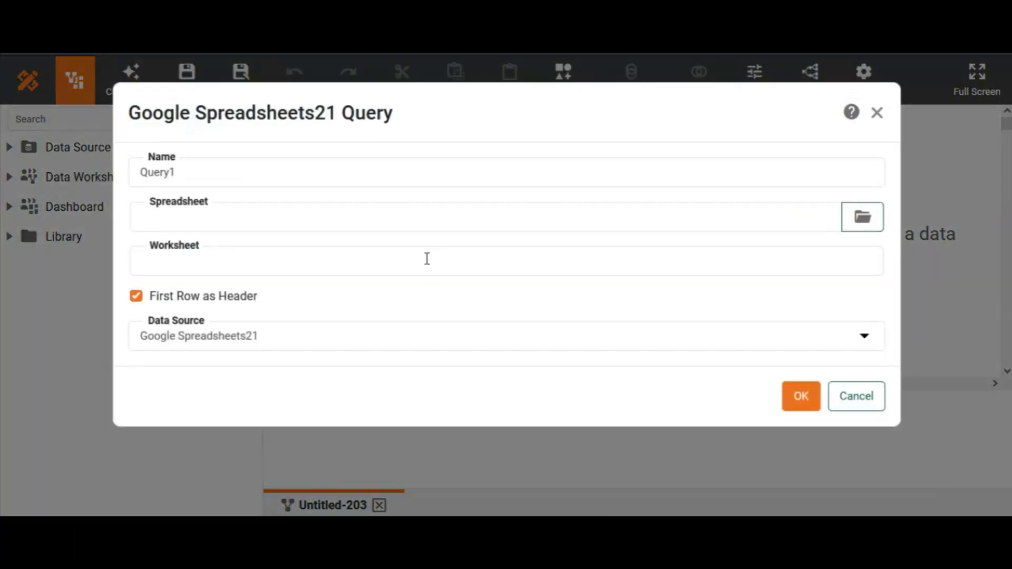
pyautogui.click(847, 227)
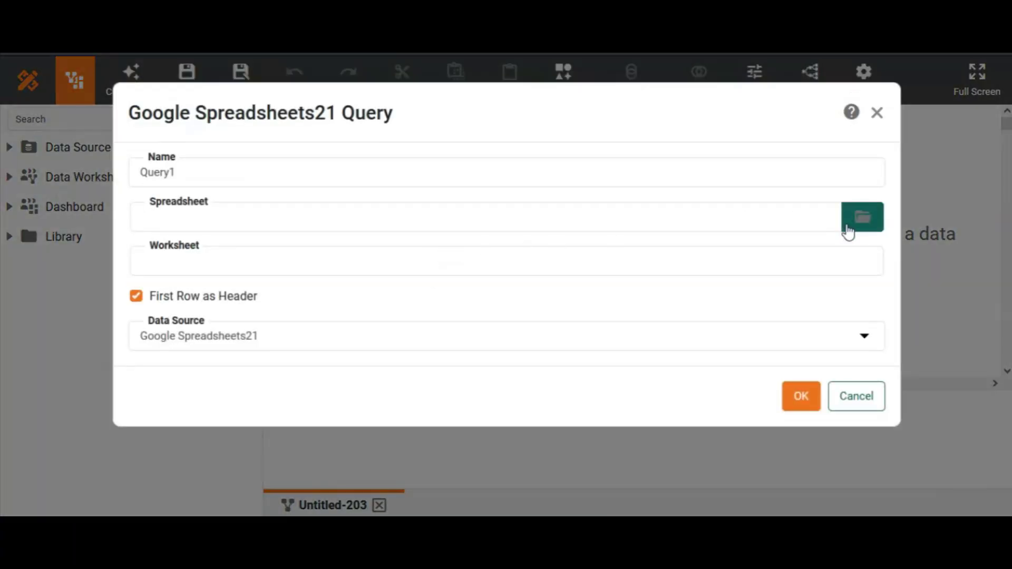
pyautogui.click(196, 337)
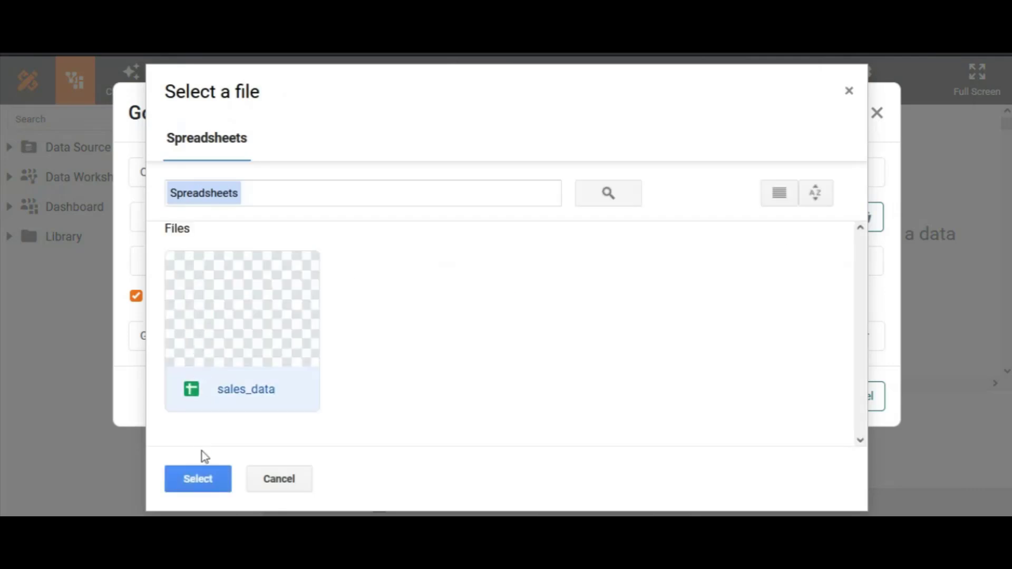
pyautogui.click(196, 478)
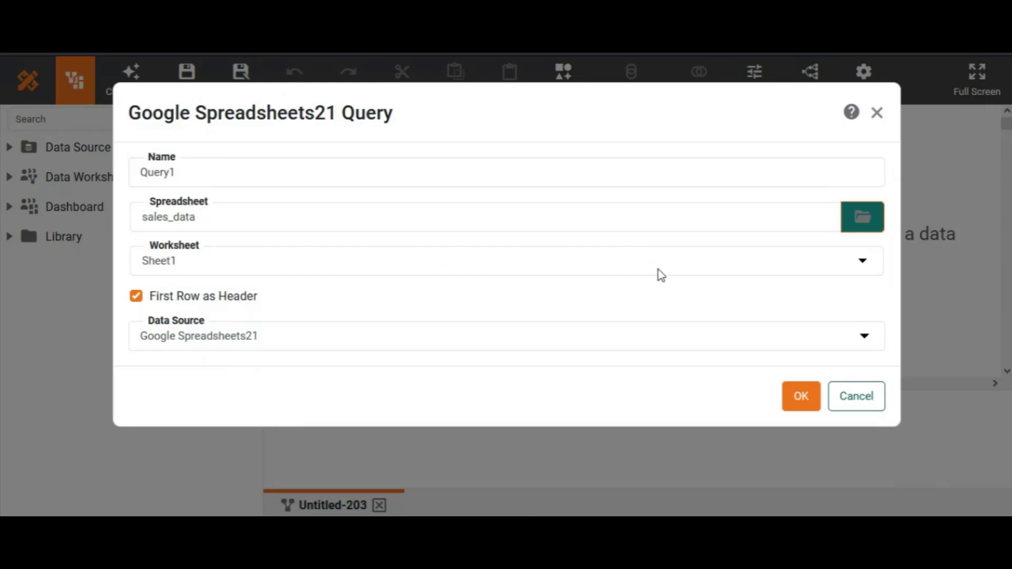
pyautogui.click(692, 264)
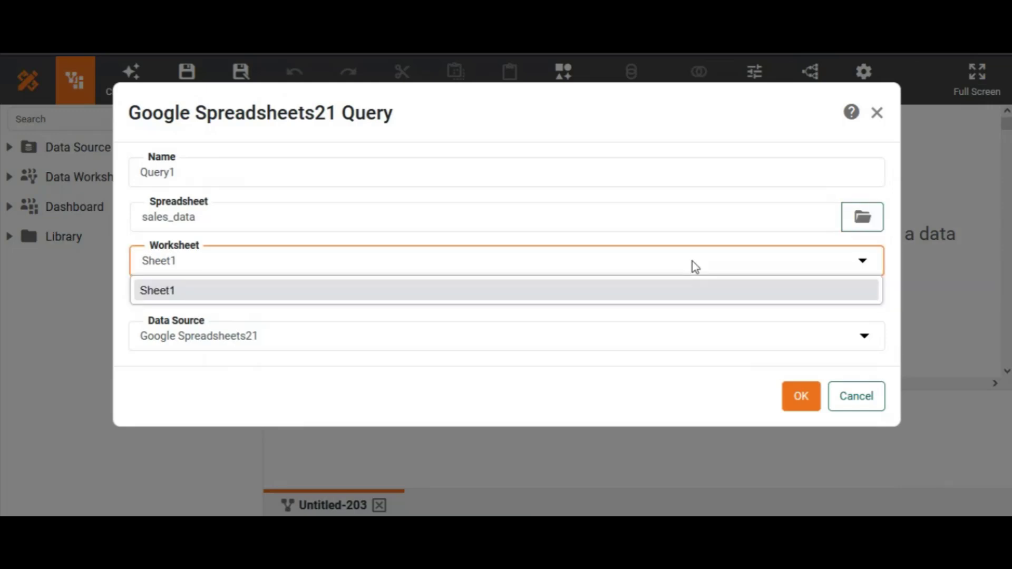
pyautogui.click(485, 261)
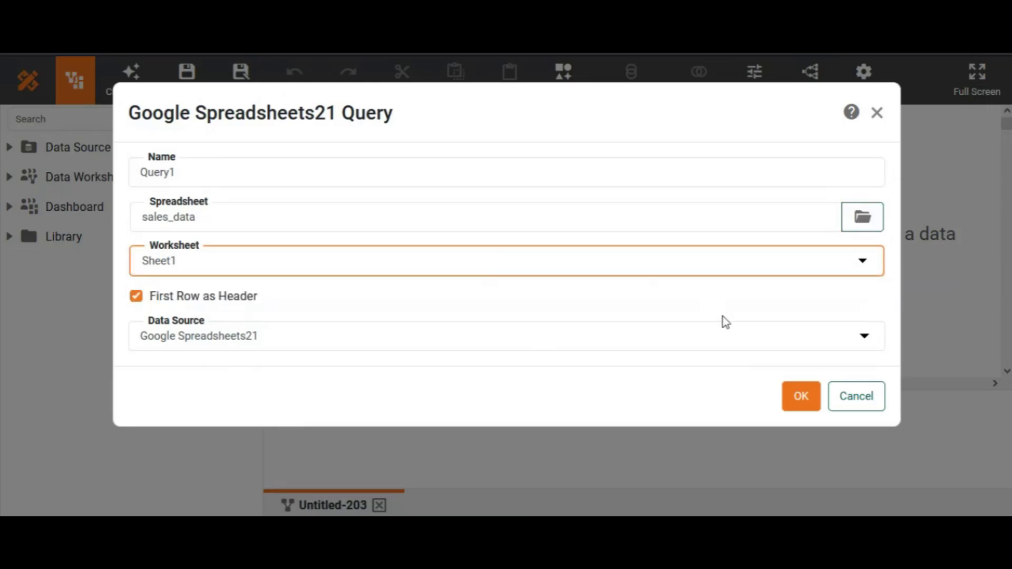
pyautogui.click(796, 392)
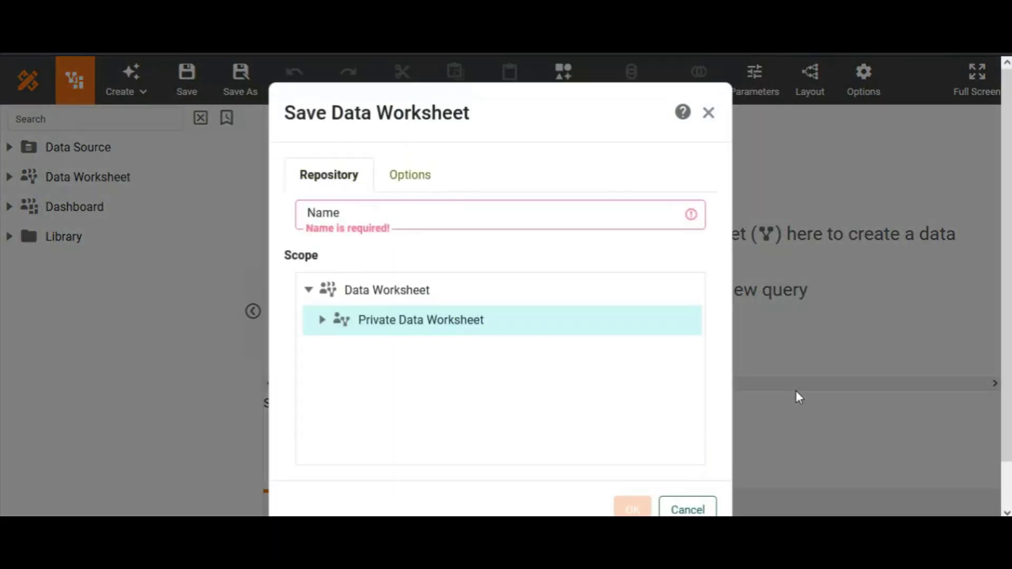
# Save the data worksheet as "google" in the Private Data Worksheet scope.
pyautogui.click(598, 211)
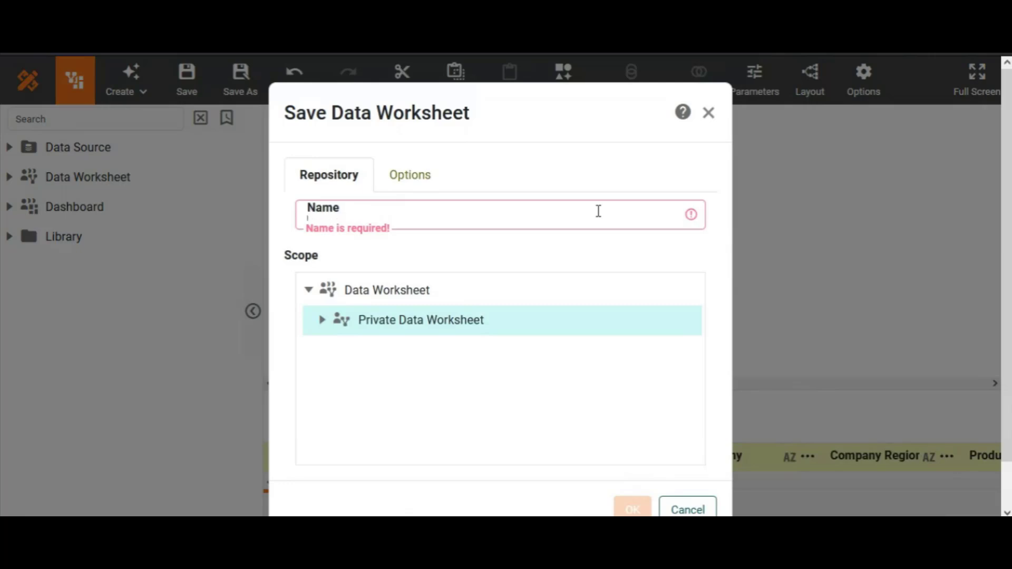
pyautogui.write('google')
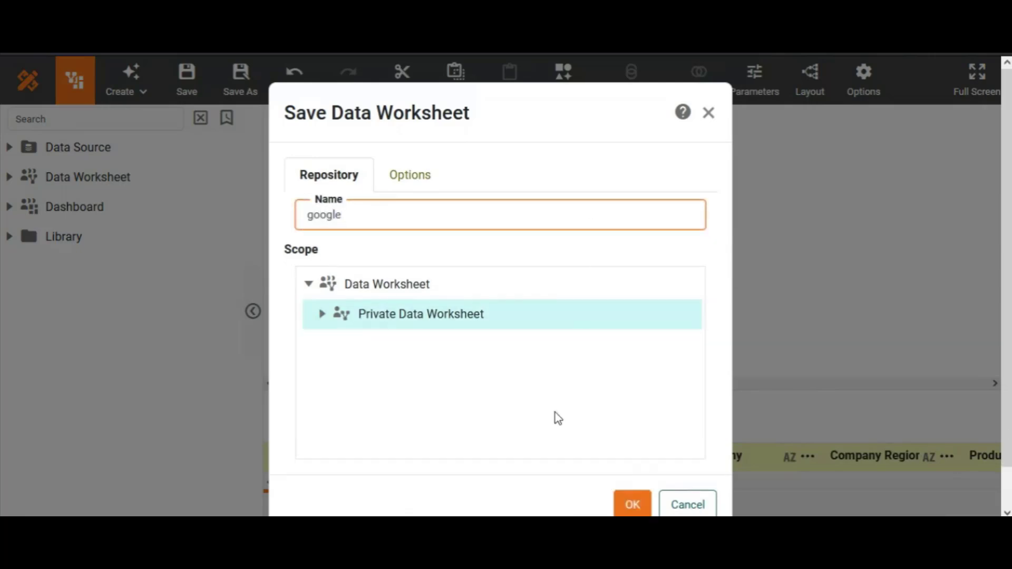
pyautogui.click(634, 504)
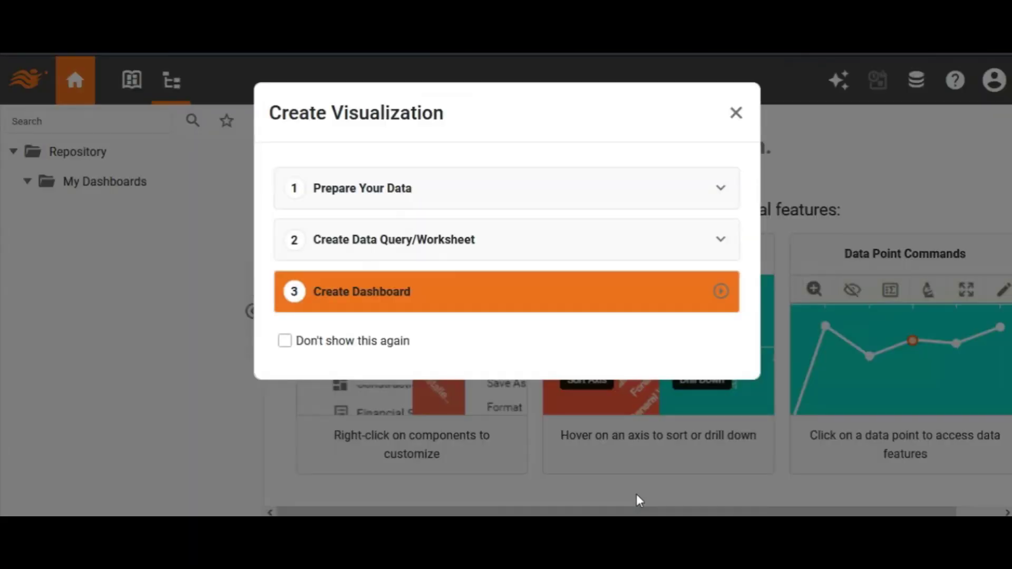
# Start creating a dashboard and select Sales Total, Product Category and Company Region from Query1 for the recommended visualization.
pyautogui.click(410, 297)
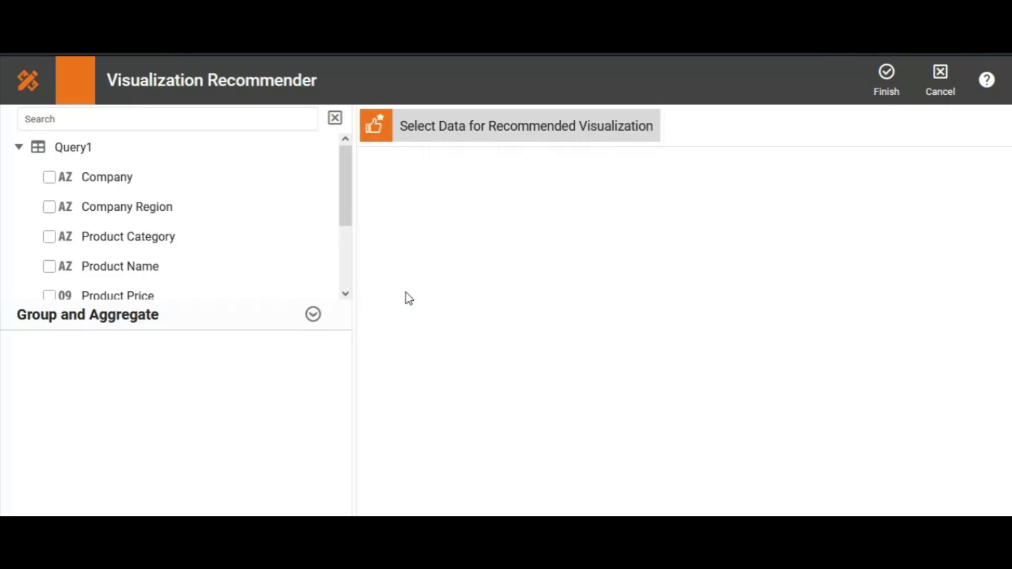
pyautogui.moveTo(344, 184); pyautogui.dragTo(332, 244)
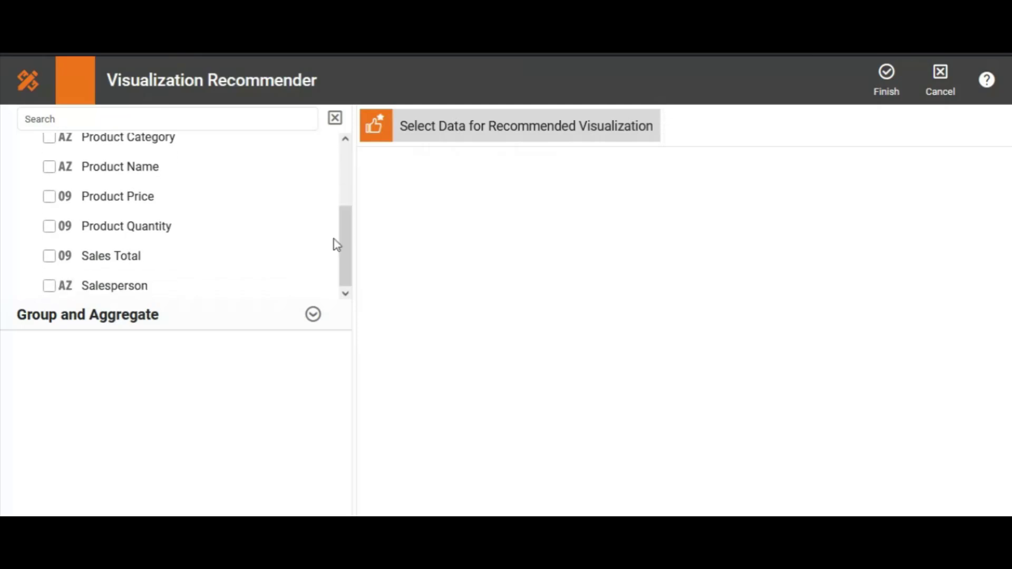
pyautogui.click(49, 257)
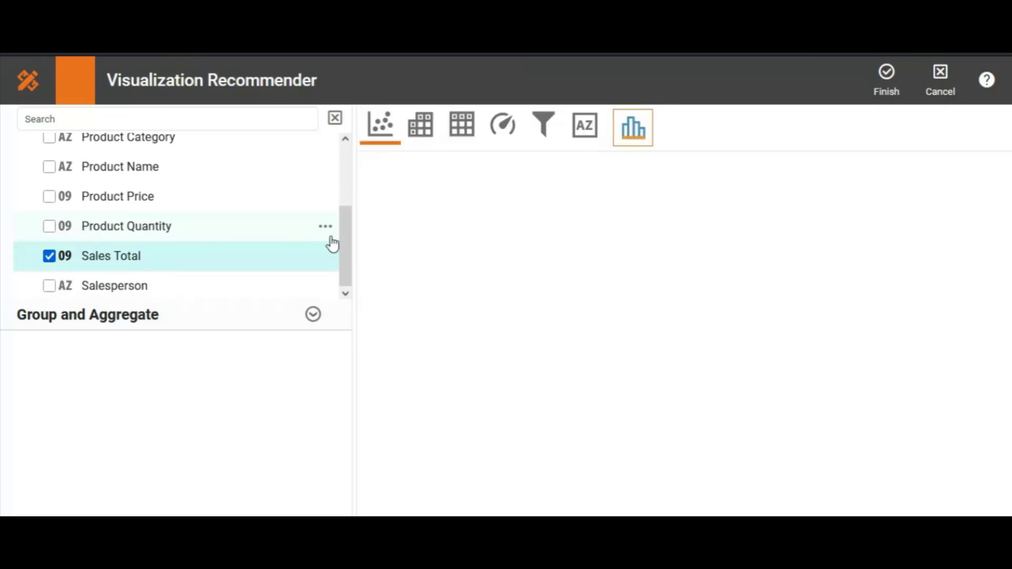
pyautogui.moveTo(340, 250); pyautogui.dragTo(339, 204)
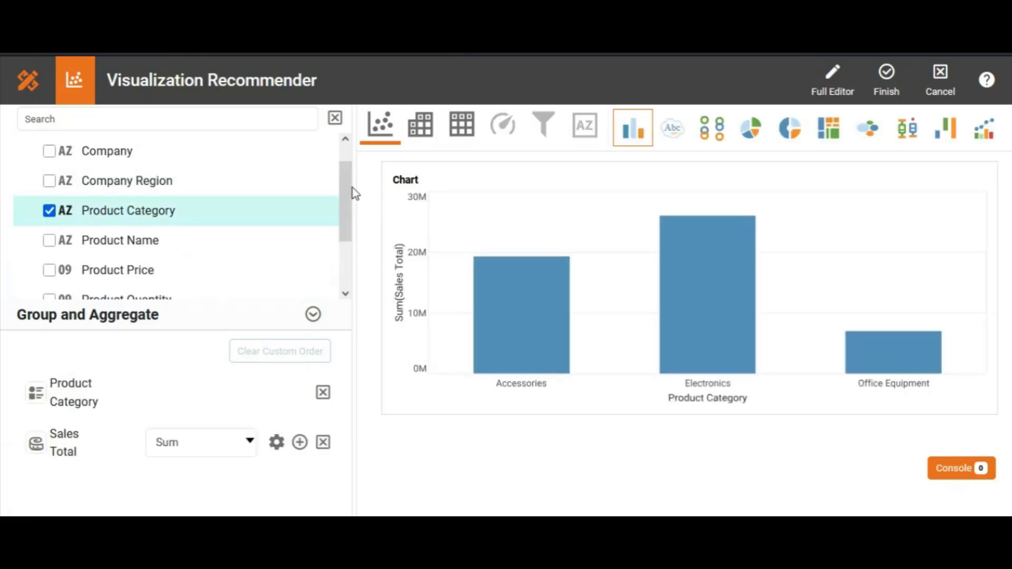
pyautogui.moveTo(345, 195); pyautogui.dragTo(343, 188)
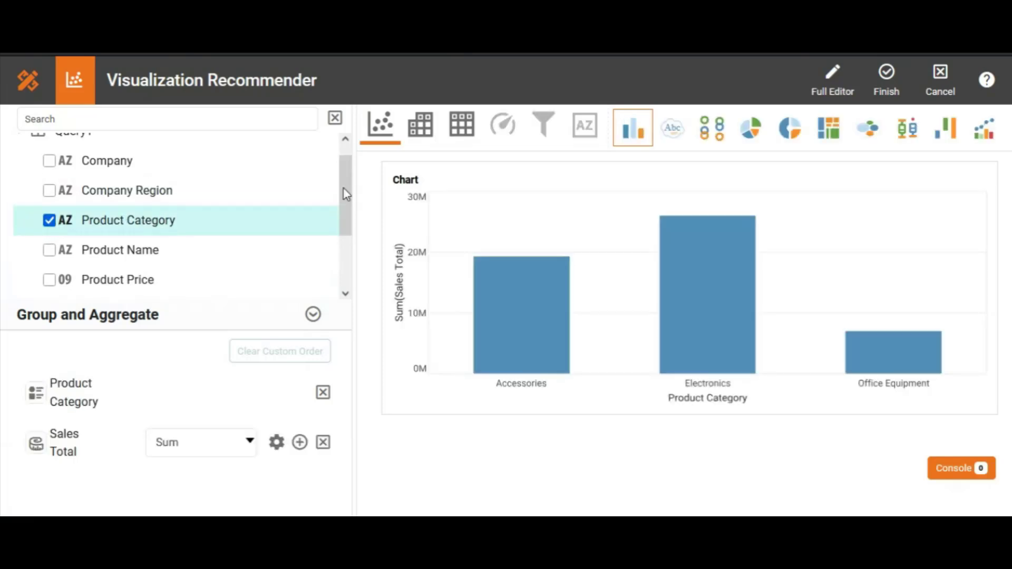
pyautogui.click(49, 190)
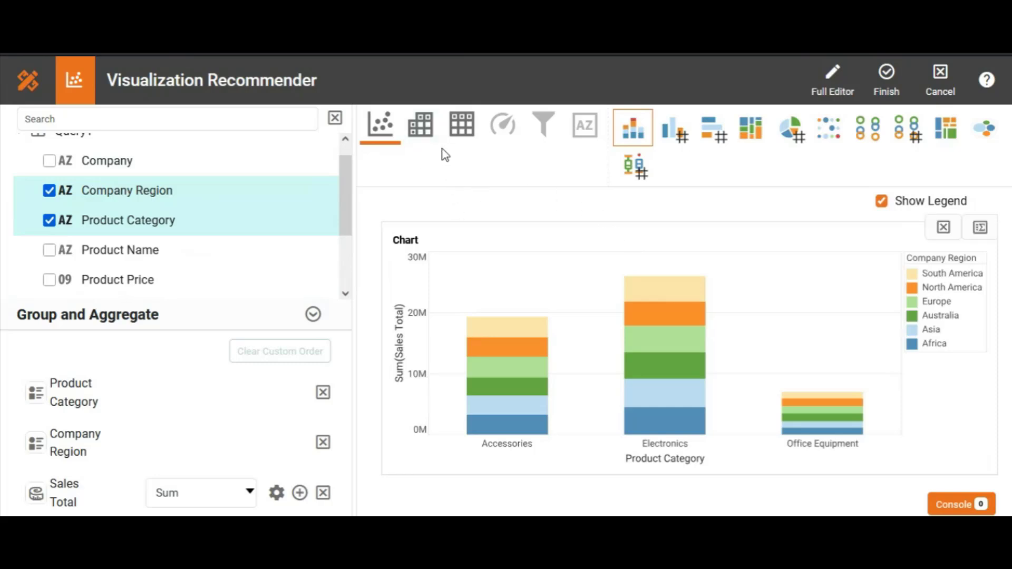
# Switch the recommended visualization from a chart to a crosstab and open it in the full editor.
pyautogui.click(419, 129)
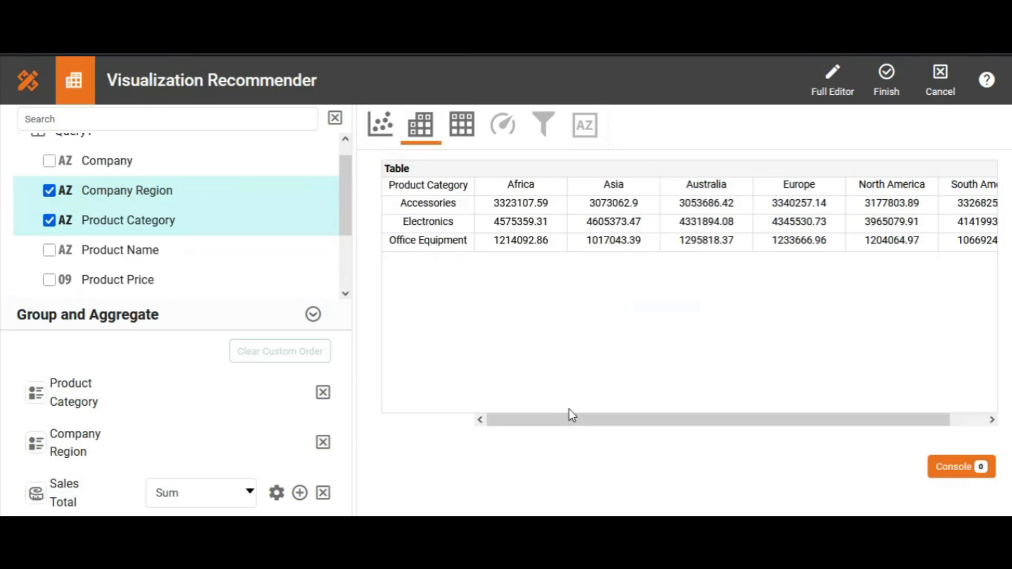
pyautogui.click(831, 86)
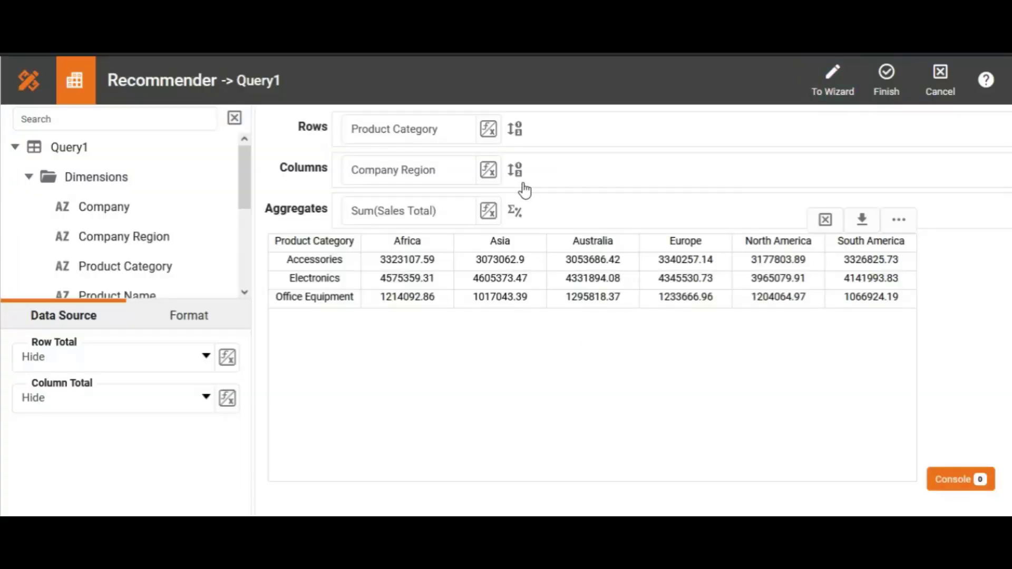
# Swap the crosstab fields so Company Region forms the rows and Product Category the columns, and finish editing.
pyautogui.moveTo(407, 174); pyautogui.dragTo(633, 128)
pyautogui.moveTo(452, 131); pyautogui.dragTo(445, 174)
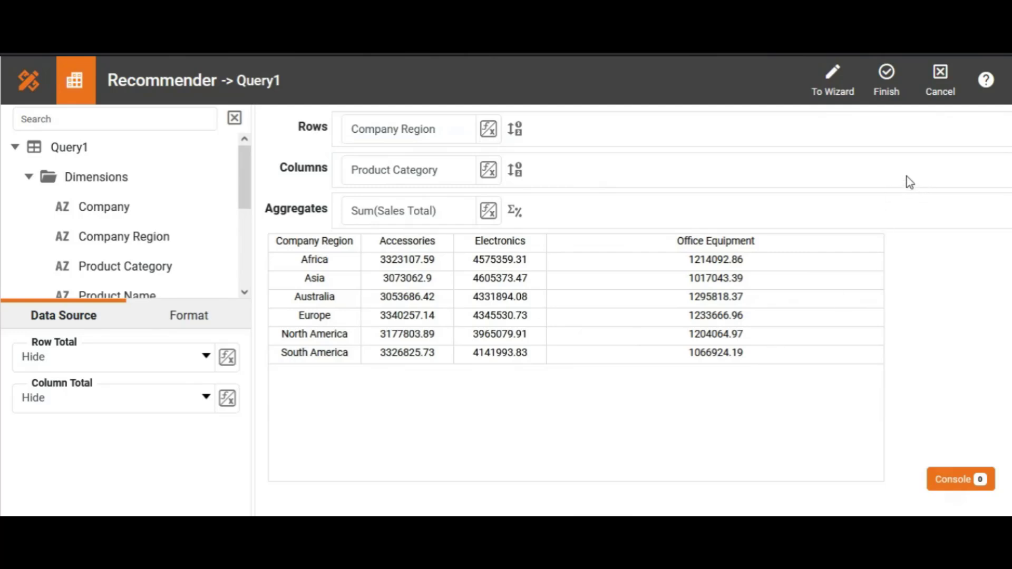
pyautogui.click(889, 82)
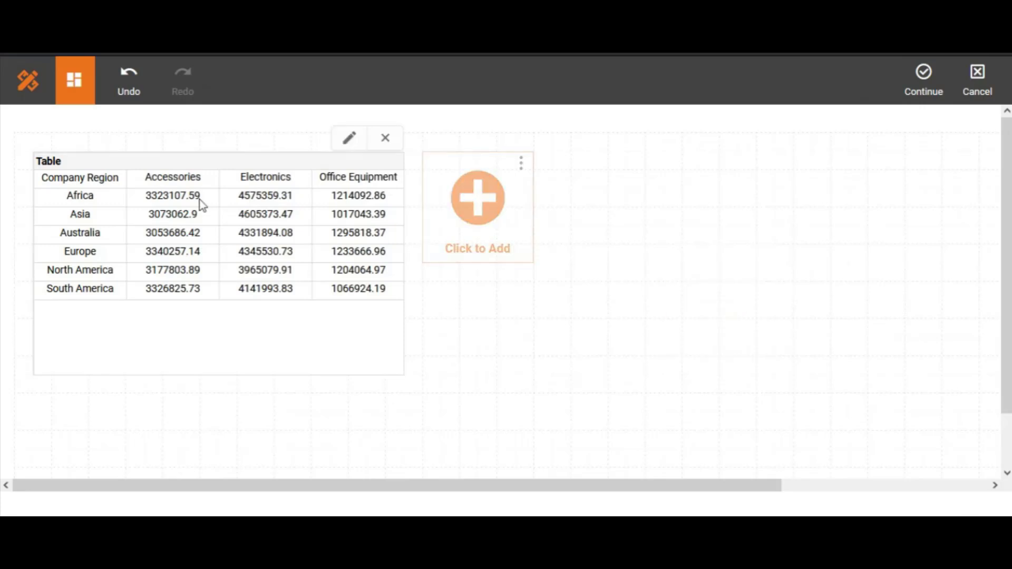
# Shorten the crosstab to fit its data rows and move it to the upper-left corner of the dashboard grid.
pyautogui.click(202, 206)
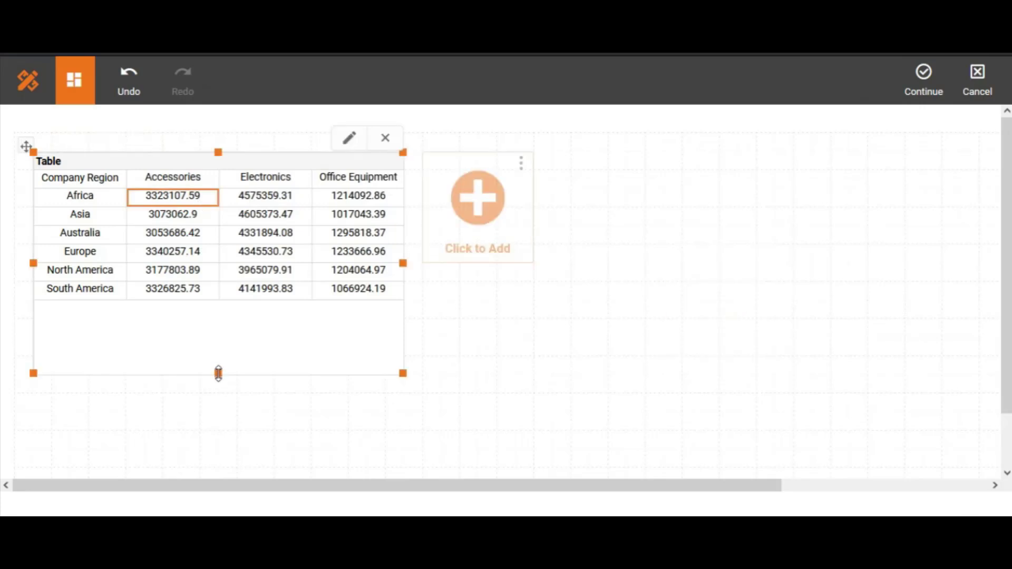
pyautogui.moveTo(219, 374); pyautogui.dragTo(210, 302)
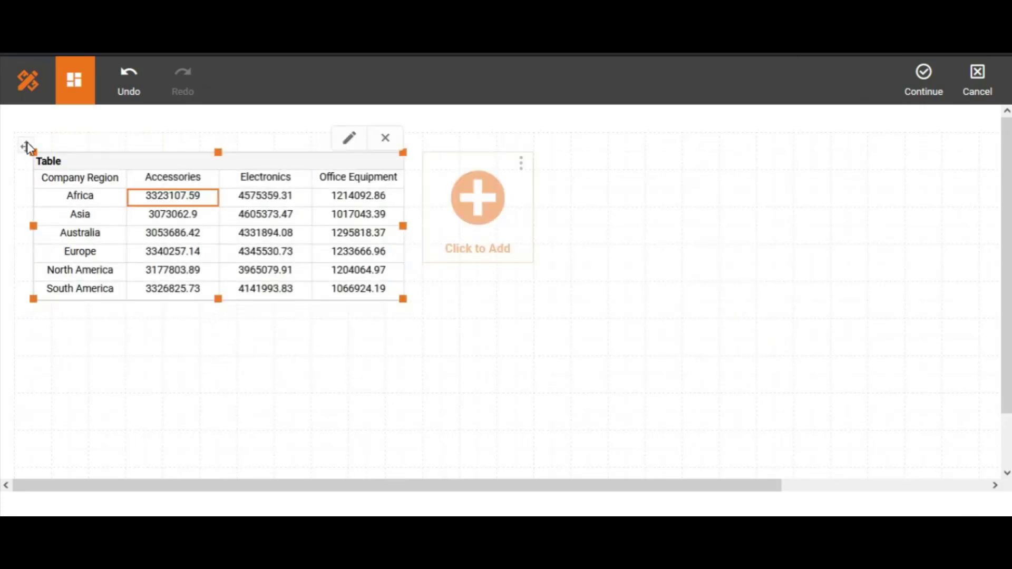
pyautogui.moveTo(118, 188); pyautogui.dragTo(106, 170)
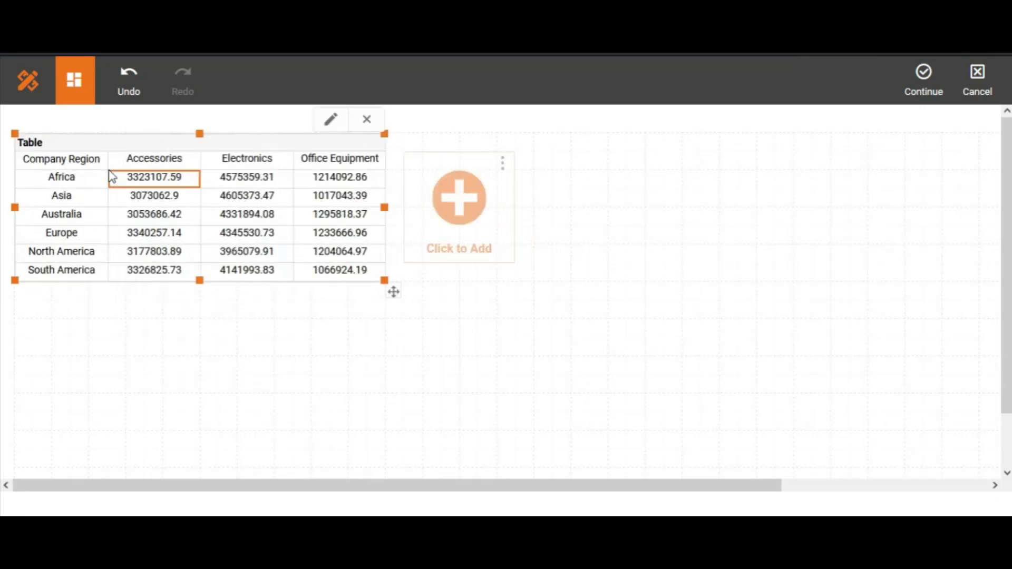
# Continue to the full dashboard designer and save the dashboard as "google" in the Private Dashboard scope.
pyautogui.click(927, 95)
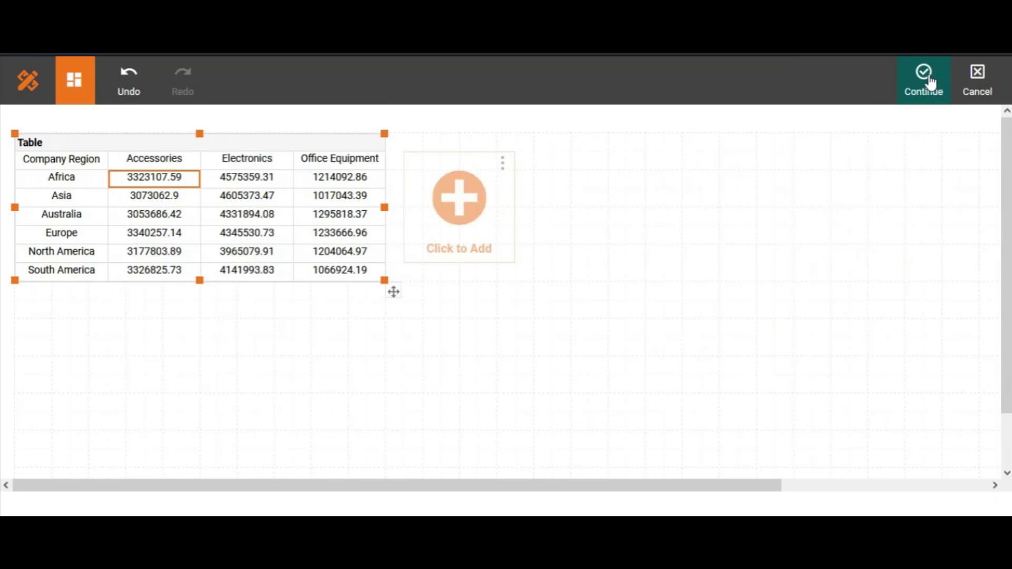
pyautogui.click(240, 80)
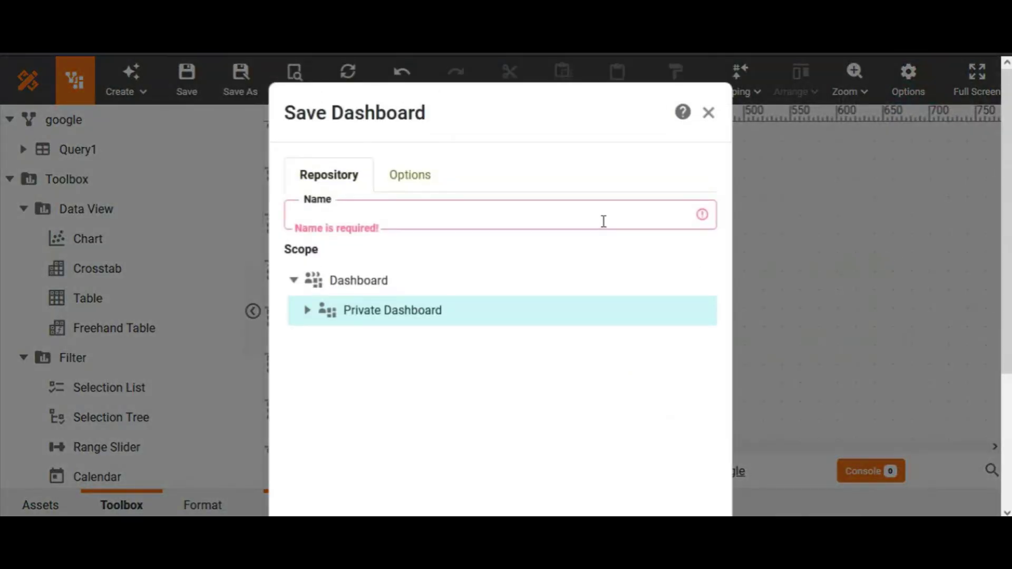
pyautogui.write('google')
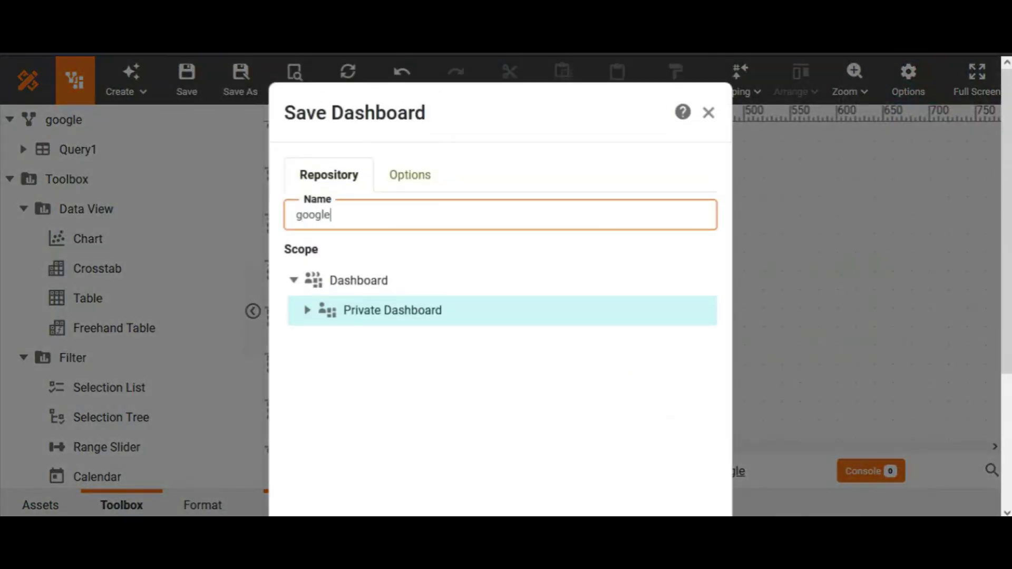
pyautogui.moveTo(1007, 295); pyautogui.dragTo(999, 474)
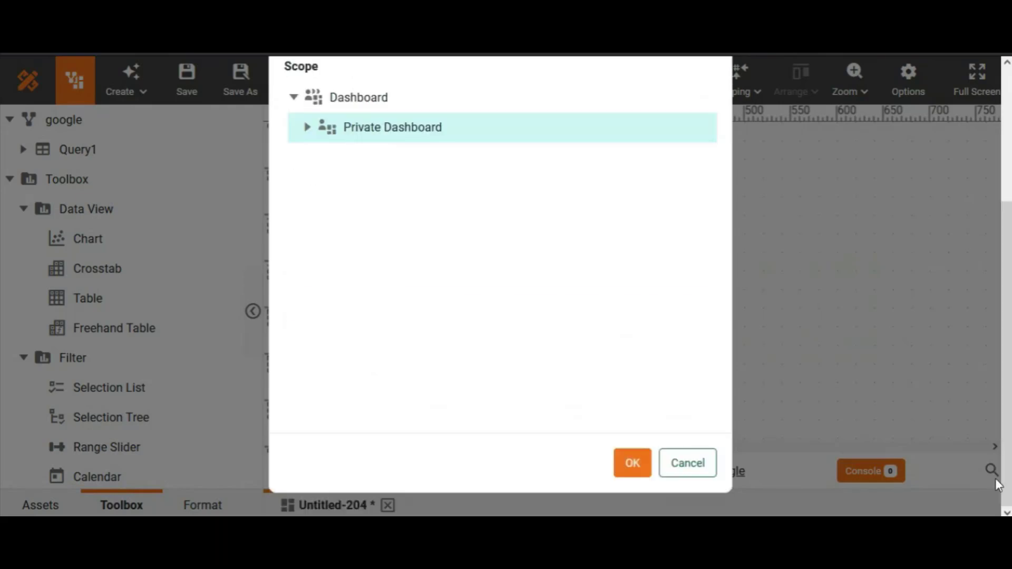
pyautogui.click(635, 463)
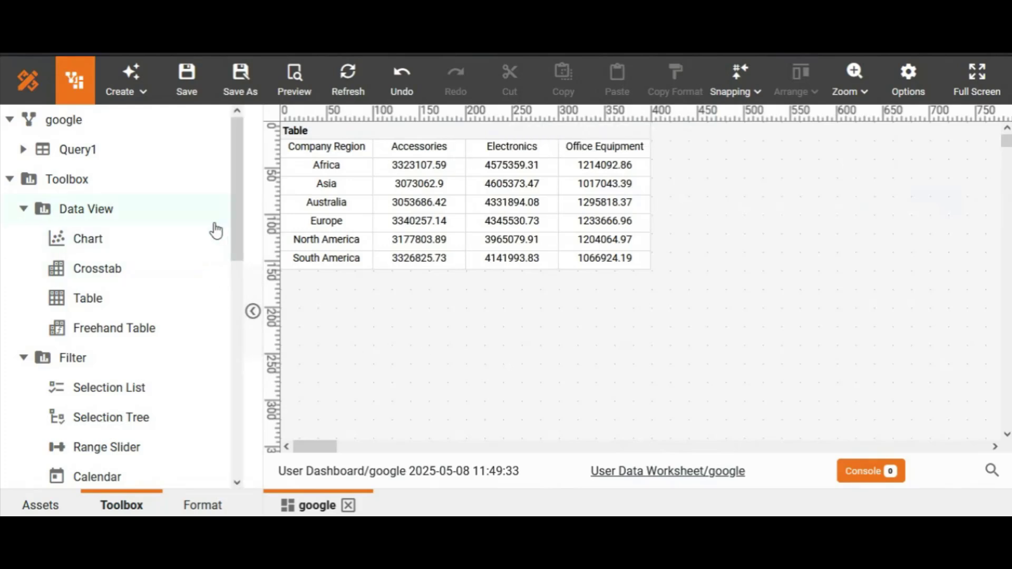
# Add an empty chart to the right of the crosstab and shrink it to a compact size.
pyautogui.moveTo(83, 241); pyautogui.dragTo(676, 160)
pyautogui.click(757, 261)
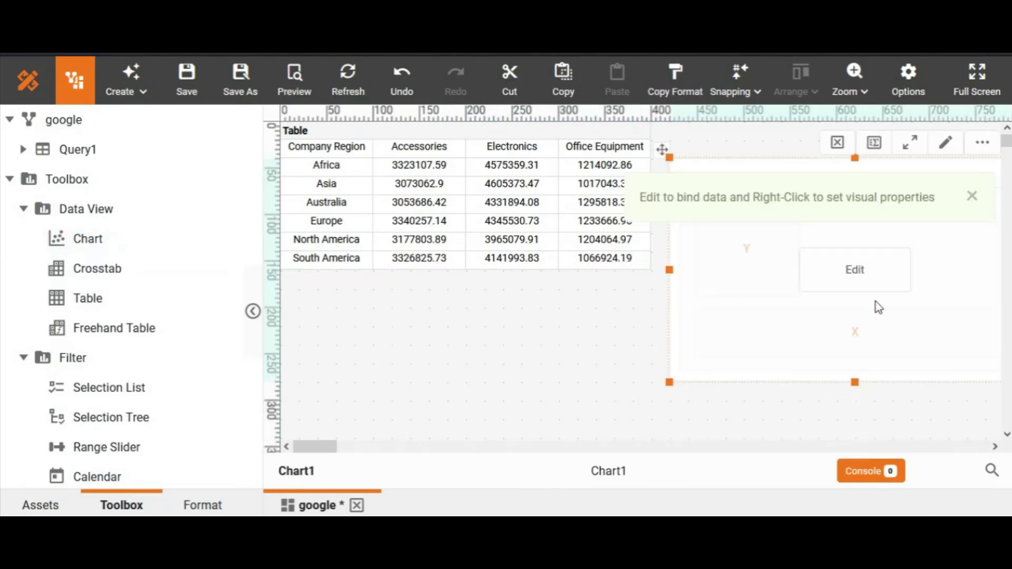
pyautogui.moveTo(334, 447); pyautogui.dragTo(345, 448)
pyautogui.moveTo(896, 382); pyautogui.dragTo(784, 308)
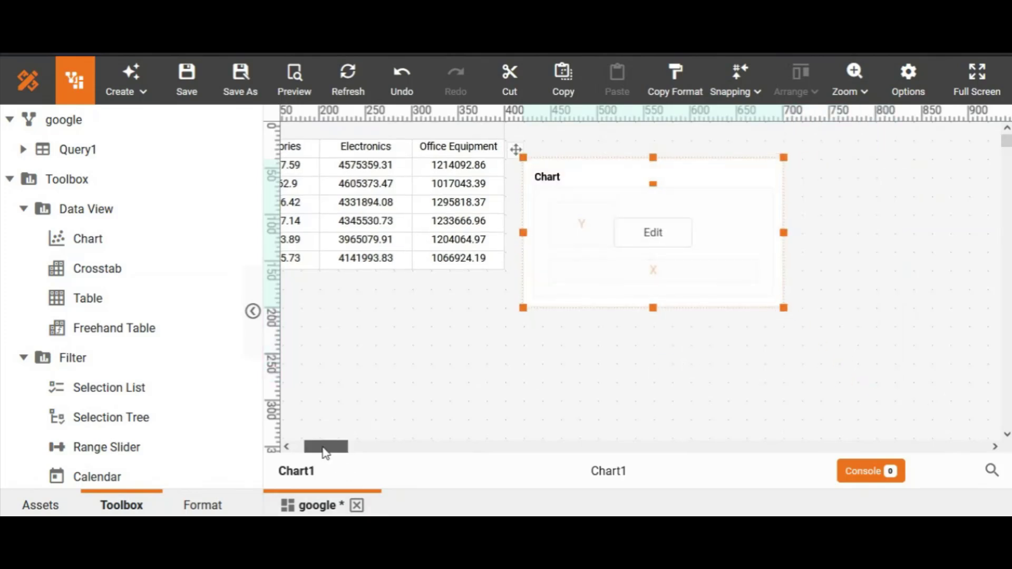
pyautogui.moveTo(324, 448); pyautogui.dragTo(305, 448)
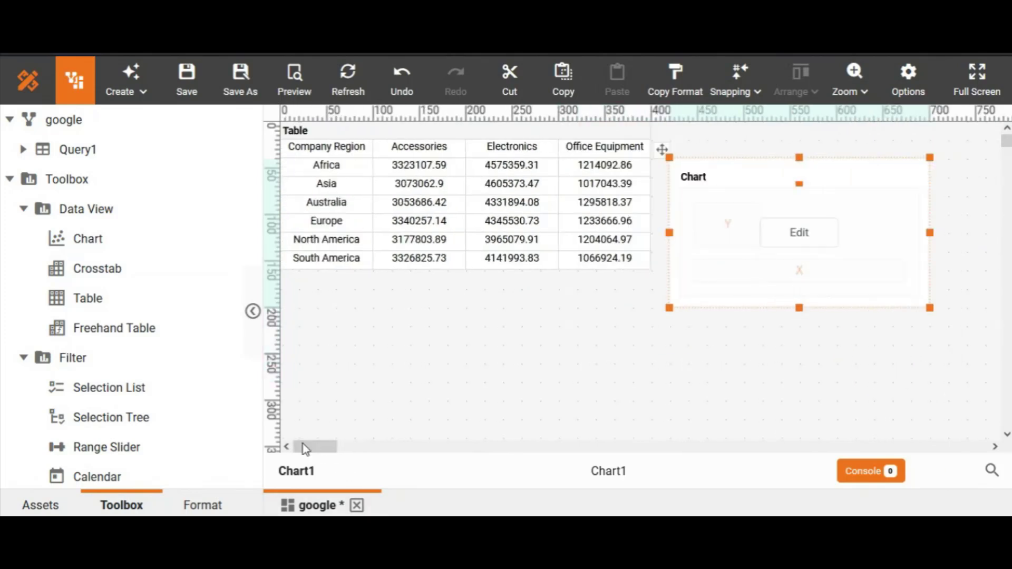
# Bind the chart to Sales Total and Product Category, make it a pie chart, and finish editing.
pyautogui.click(811, 242)
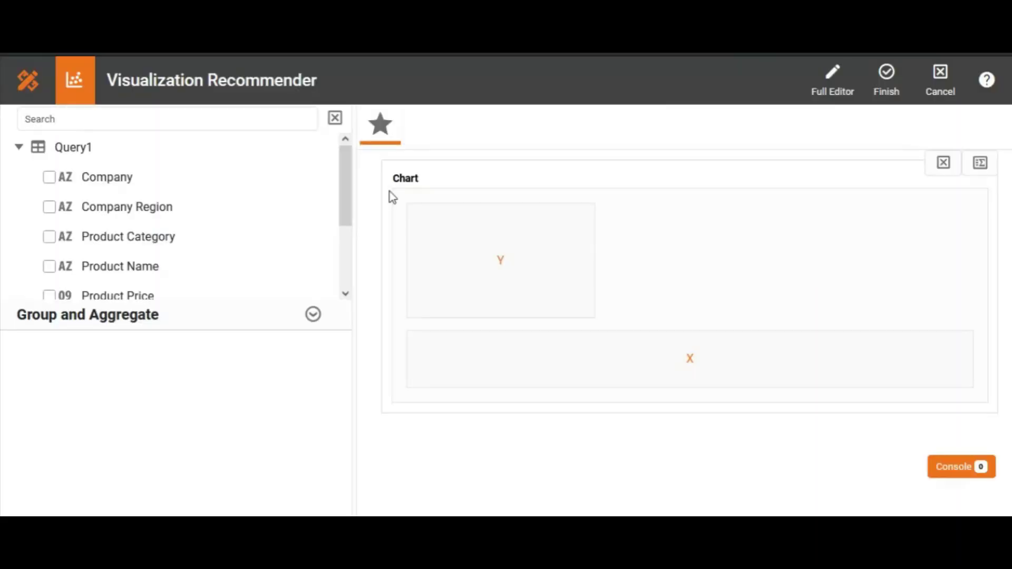
pyautogui.moveTo(344, 204); pyautogui.dragTo(334, 277)
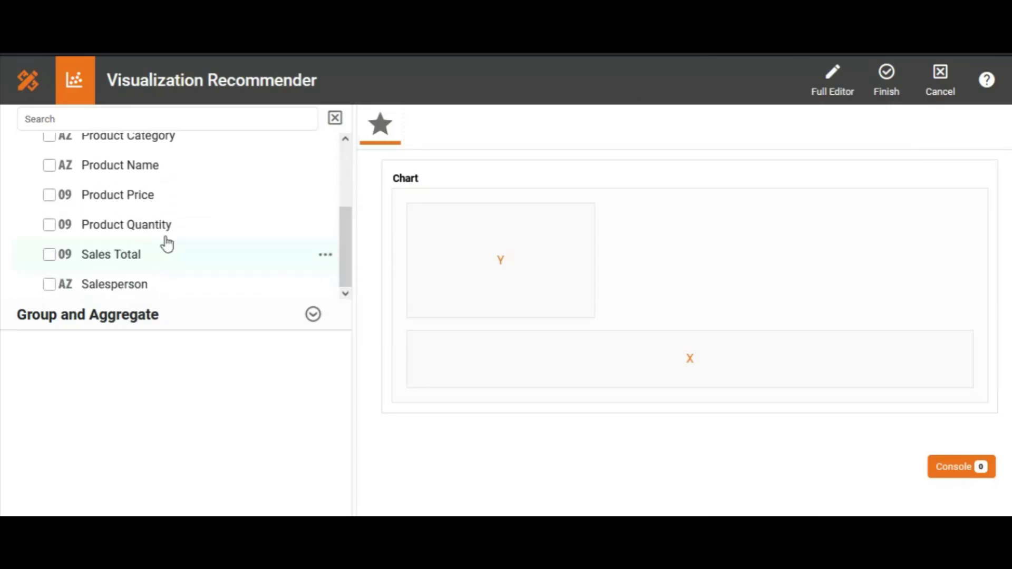
pyautogui.click(50, 254)
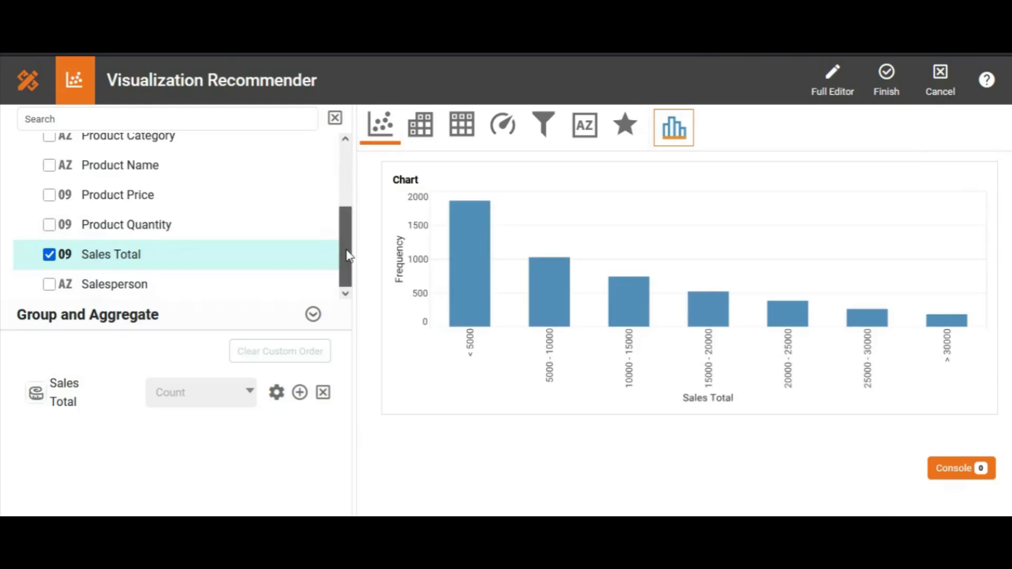
pyautogui.moveTo(345, 250); pyautogui.dragTo(346, 183)
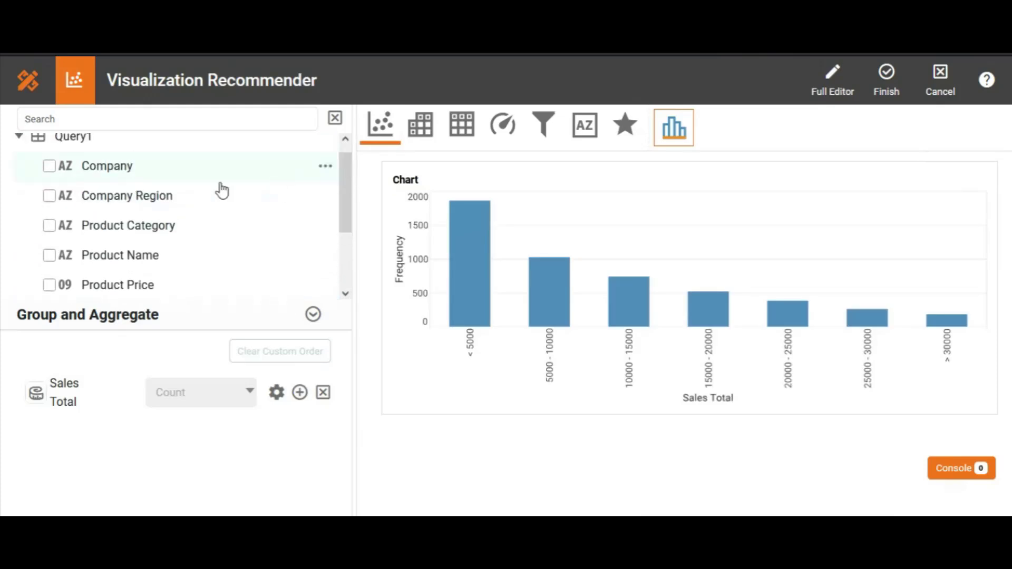
pyautogui.click(48, 227)
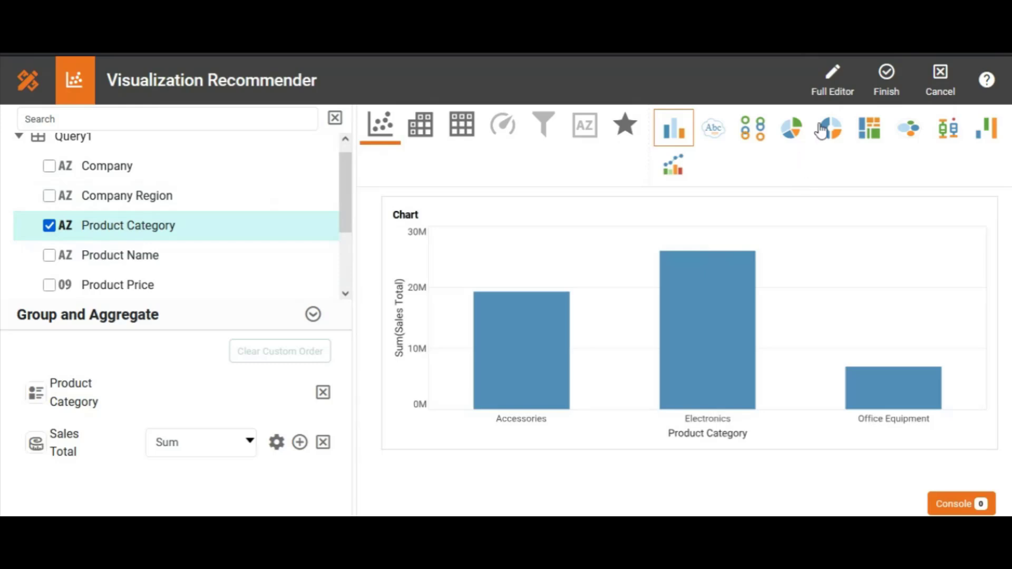
pyautogui.click(802, 132)
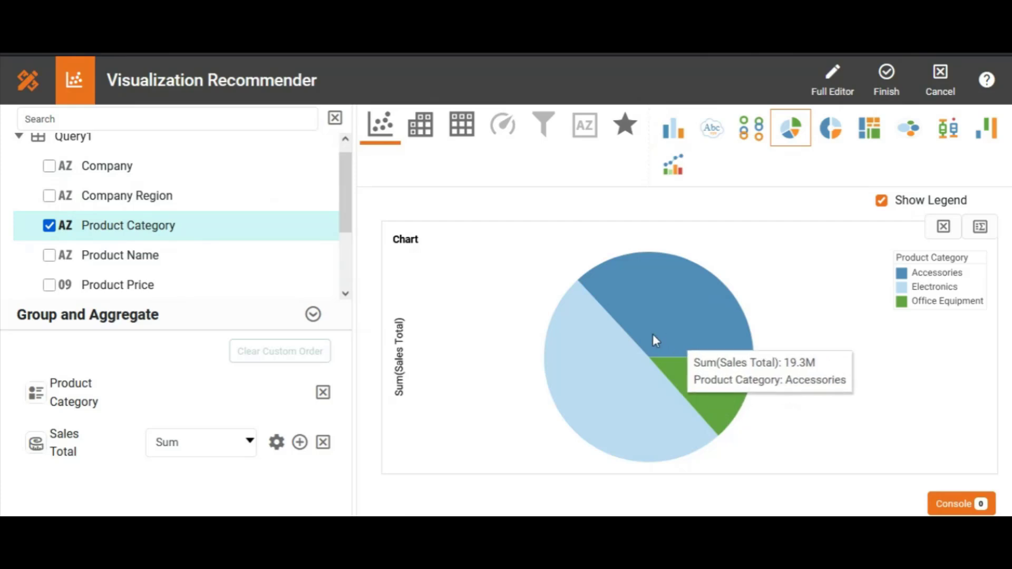
pyautogui.click(886, 87)
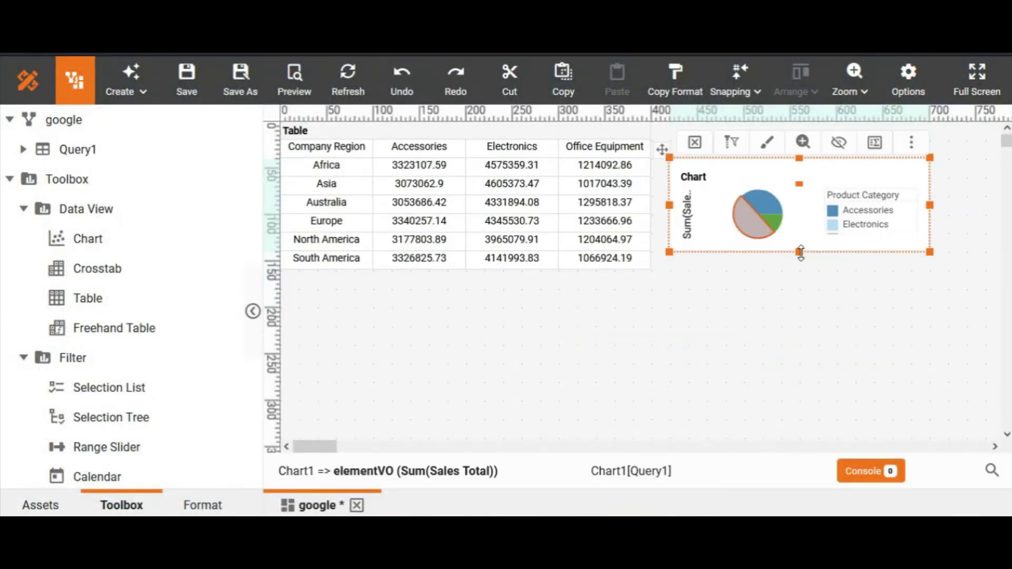
# Make the pie chart taller and move it up closer to the crosstab's top edge.
pyautogui.moveTo(800, 252); pyautogui.dragTo(802, 279)
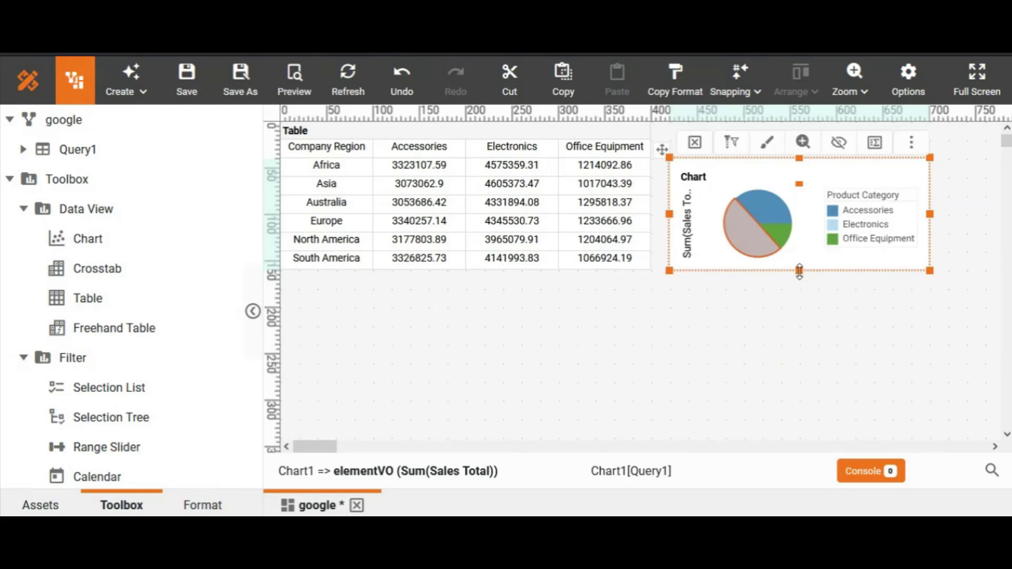
pyautogui.moveTo(803, 279); pyautogui.dragTo(797, 348)
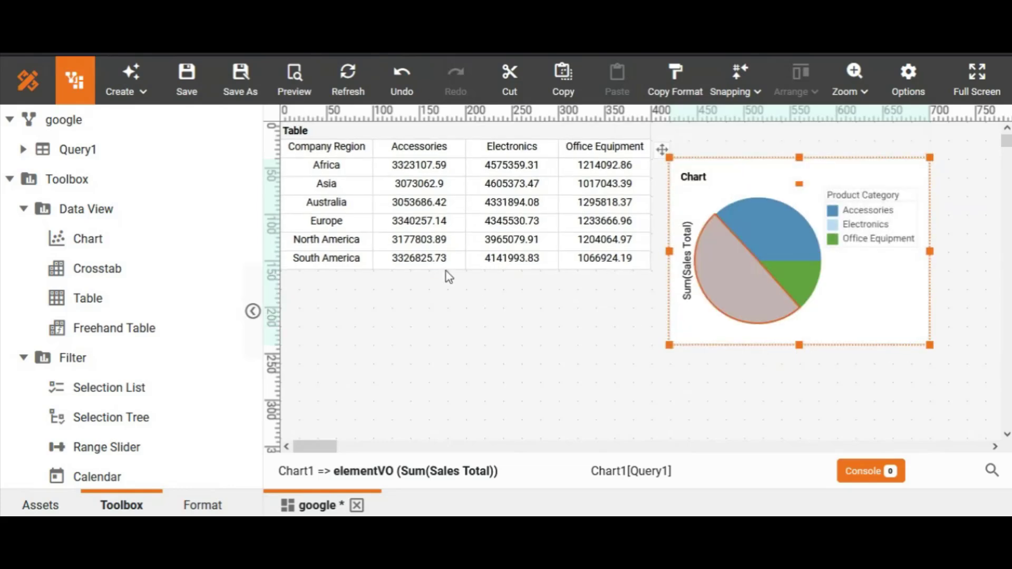
pyautogui.click(463, 265)
pyautogui.moveTo(466, 270)
pyautogui.mouseDown()
pyautogui.moveTo(463, 333)
pyautogui.moveTo(458, 271)
pyautogui.mouseUp()
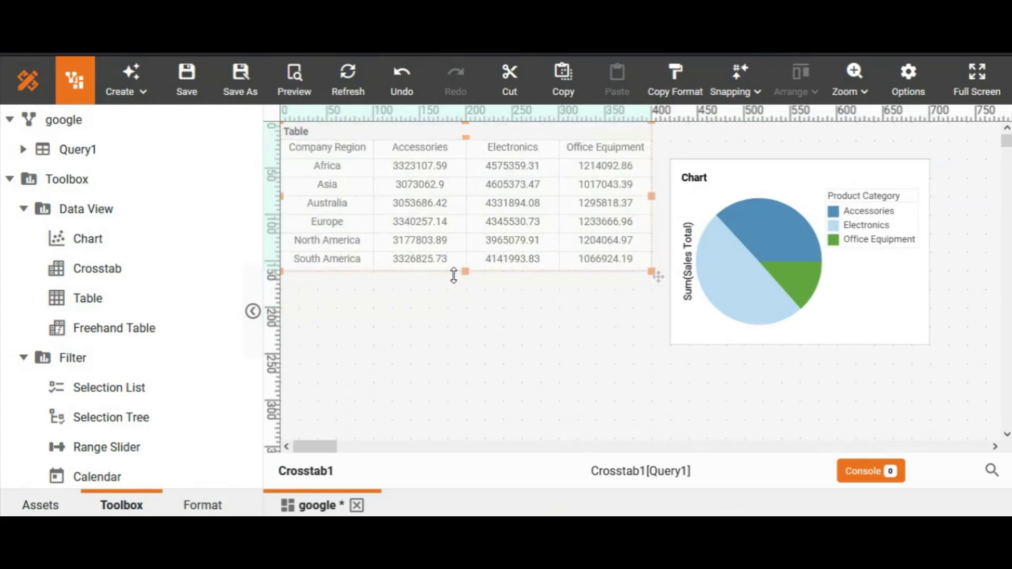
pyautogui.click(795, 191)
pyautogui.moveTo(666, 149); pyautogui.dragTo(662, 130)
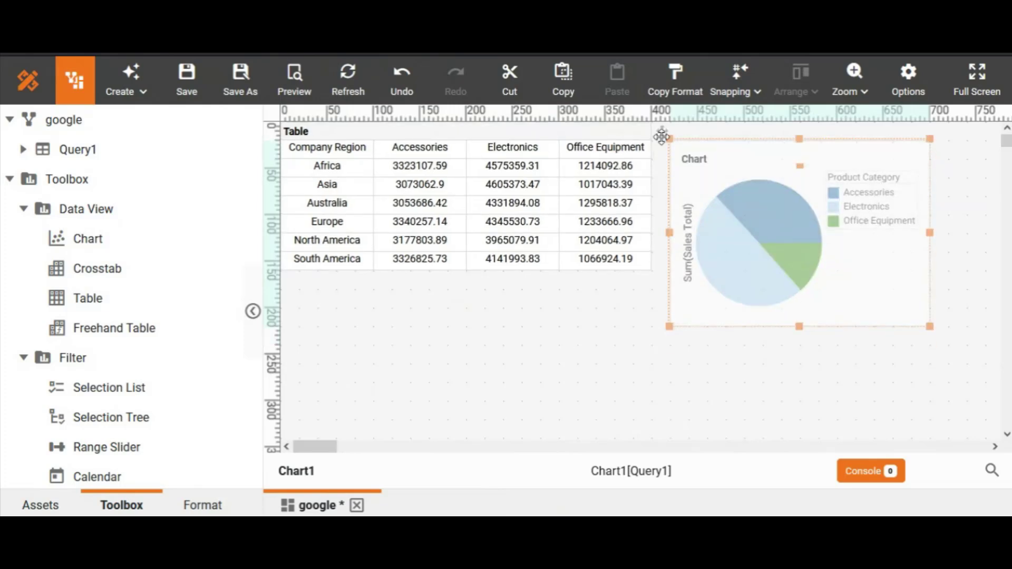
pyautogui.click(621, 409)
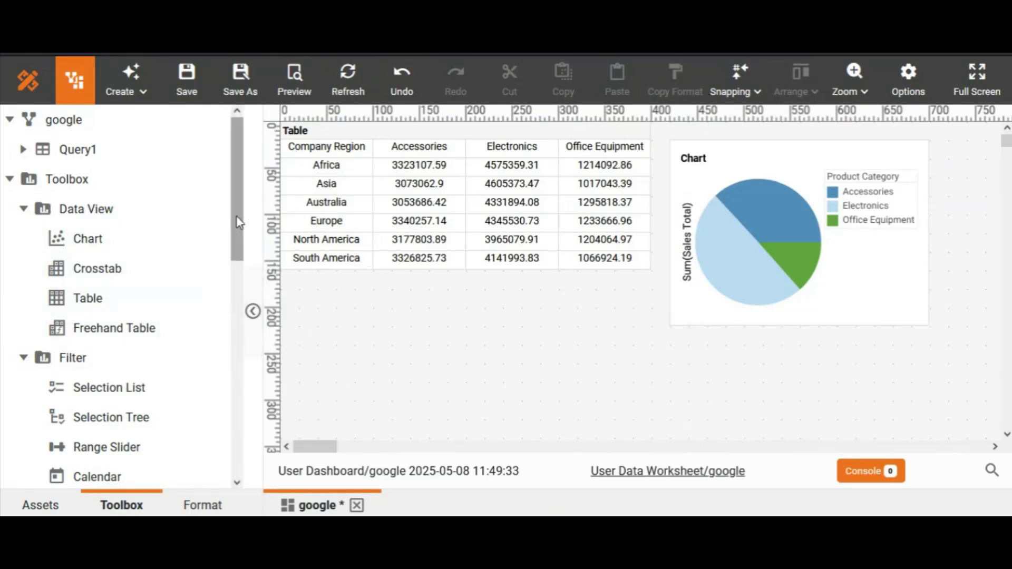
# Add a range slider for Query1's Product Price below the crosstab and widen it.
pyautogui.moveTo(239, 222); pyautogui.dragTo(232, 286)
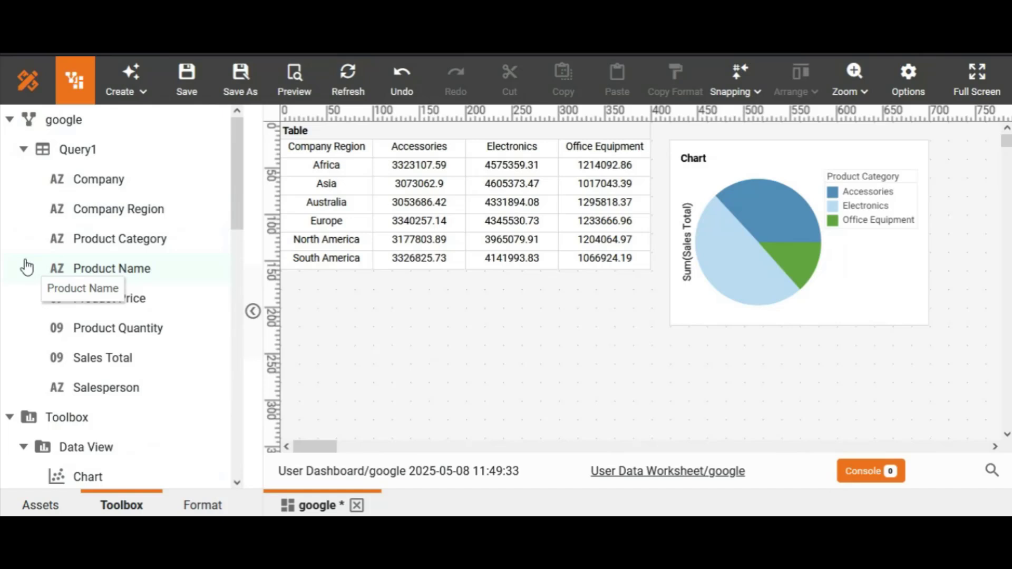
pyautogui.moveTo(83, 302); pyautogui.dragTo(312, 301)
pyautogui.click(397, 301)
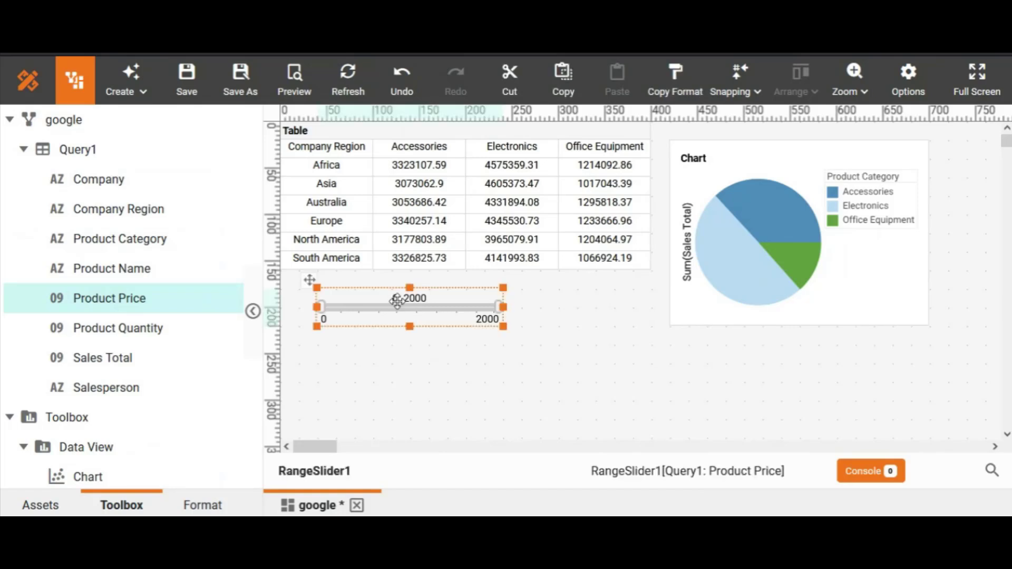
pyautogui.moveTo(503, 307); pyautogui.dragTo(558, 307)
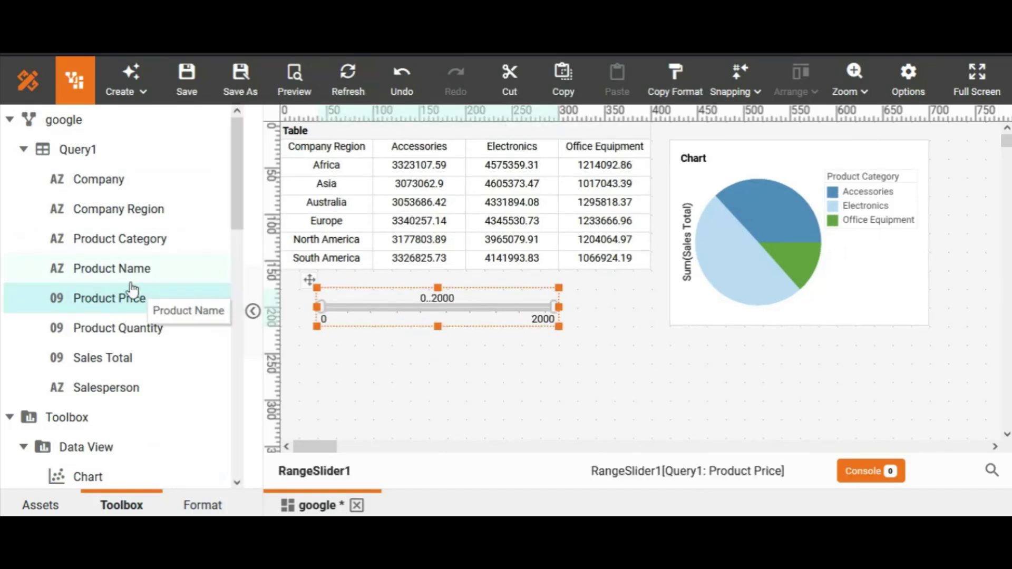
# Add a selection list for Query1's Salesperson field below the price slider.
pyautogui.scroll(-1, 235, 179)
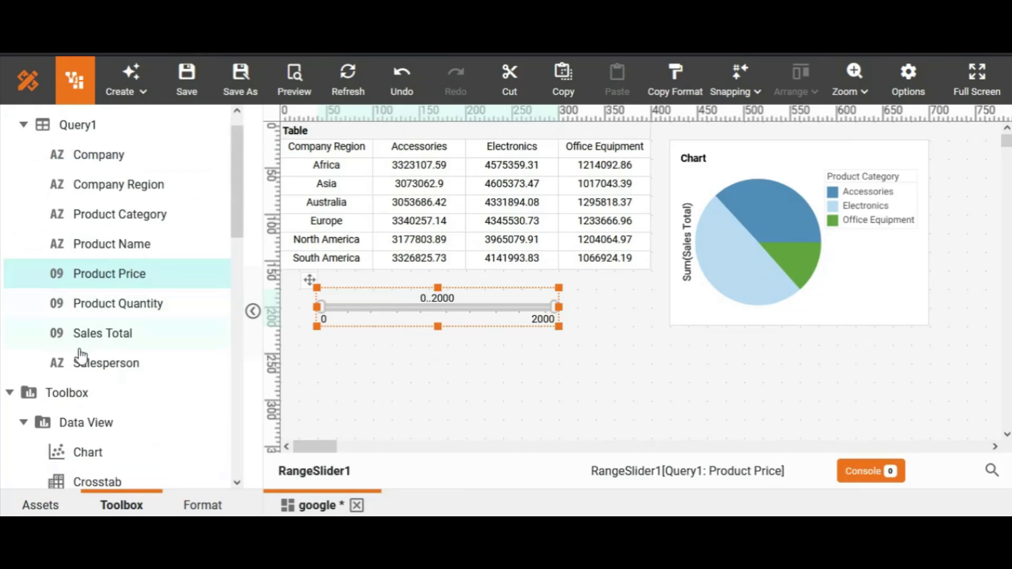
pyautogui.moveTo(81, 364); pyautogui.dragTo(340, 364)
pyautogui.click(393, 390)
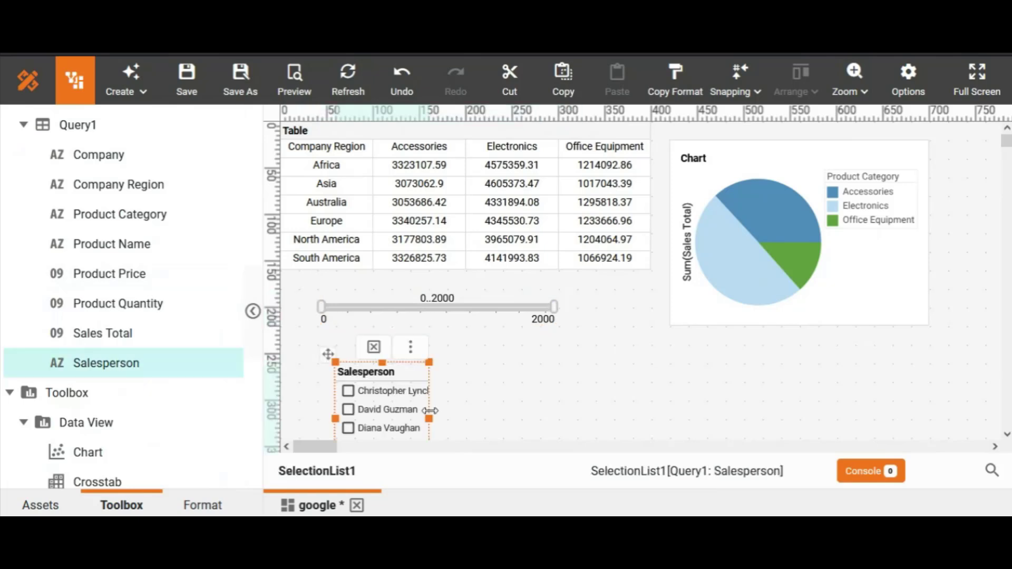
# Narrow the price slider slightly and place the Salesperson list to its right, directly under the crosstab.
pyautogui.scroll(-1, 514, 289)
pyautogui.click(514, 289)
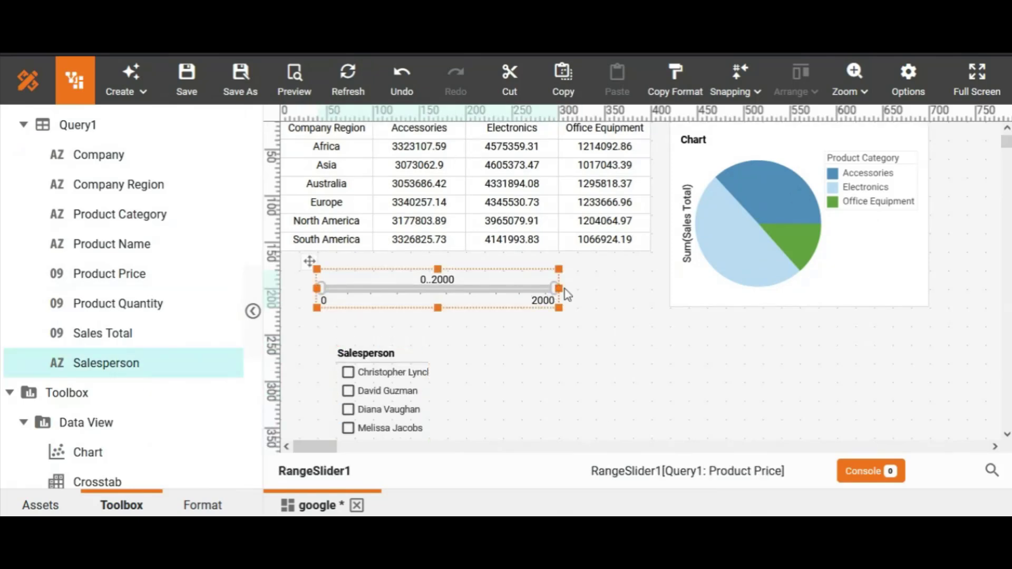
pyautogui.moveTo(559, 288); pyautogui.dragTo(541, 288)
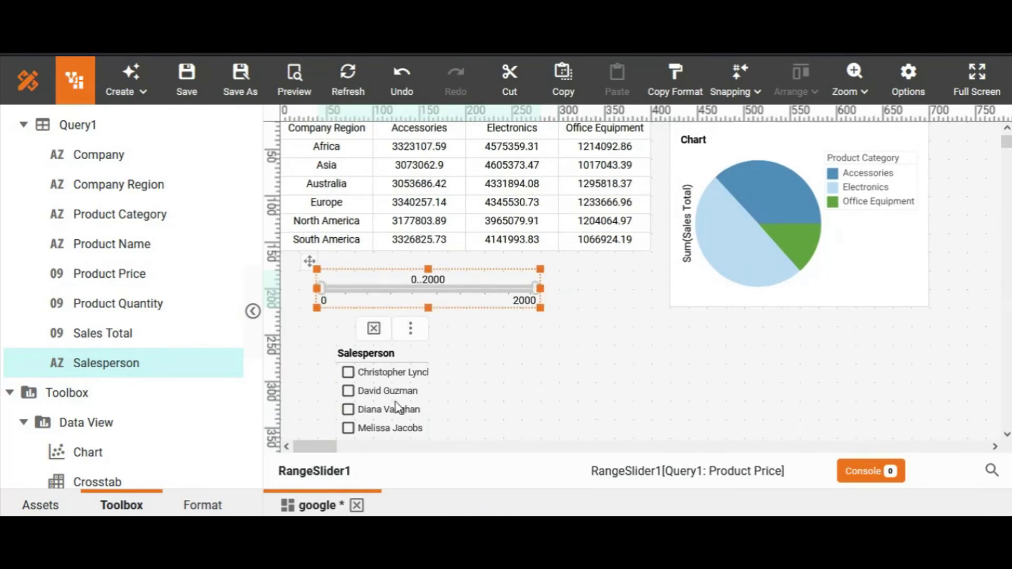
pyautogui.click(397, 408)
pyautogui.moveTo(327, 334); pyautogui.dragTo(551, 262)
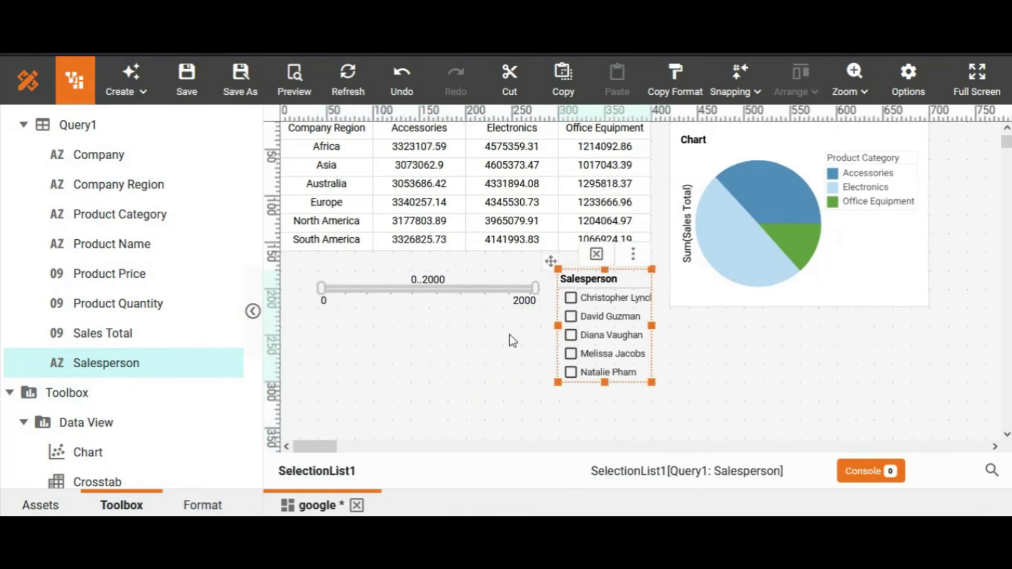
pyautogui.click(1006, 127)
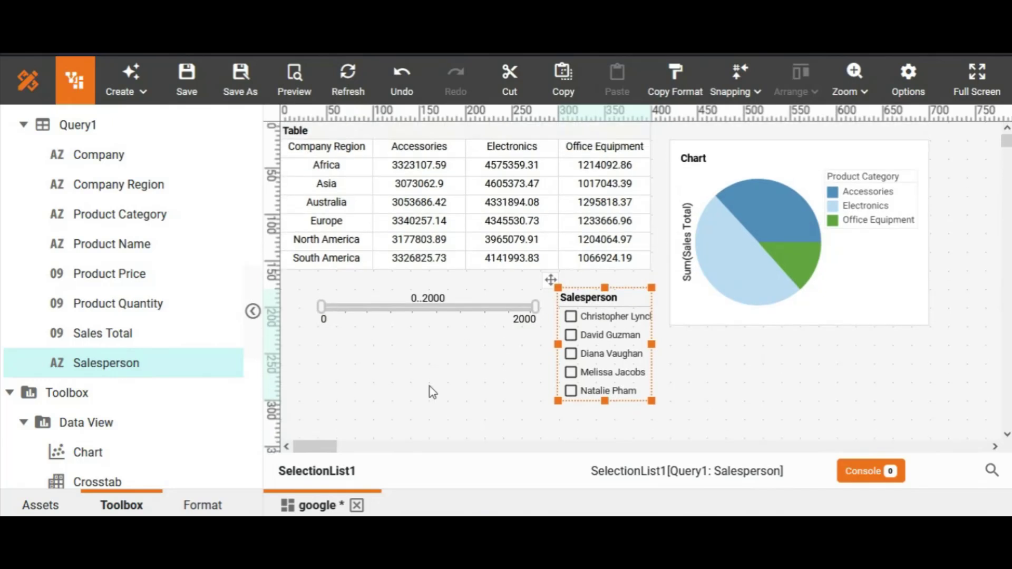
# Preview the dashboard and filter it to product prices 0 to 1175 and the first three salespersons.
pyautogui.click(296, 84)
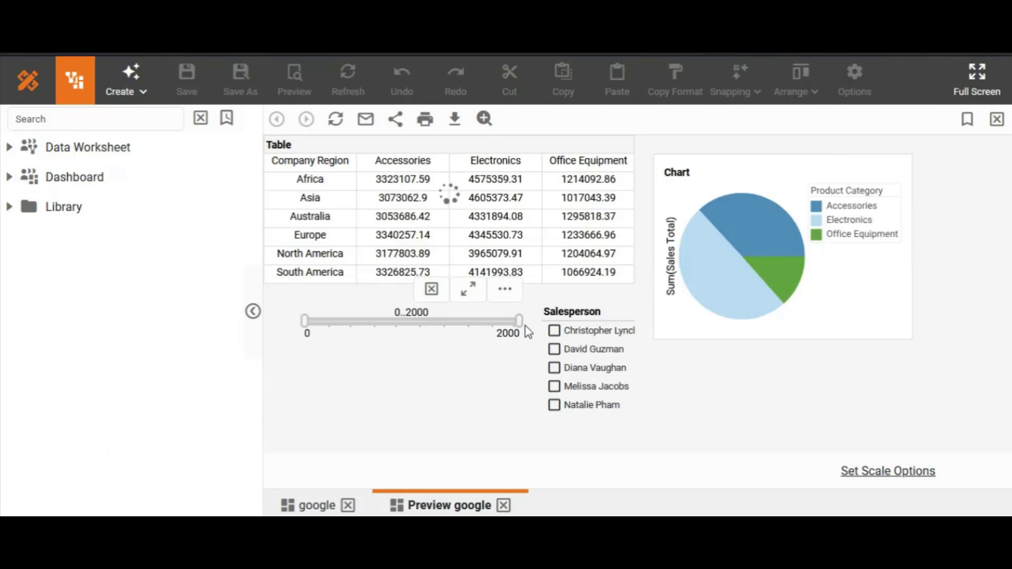
pyautogui.moveTo(526, 327); pyautogui.dragTo(432, 322)
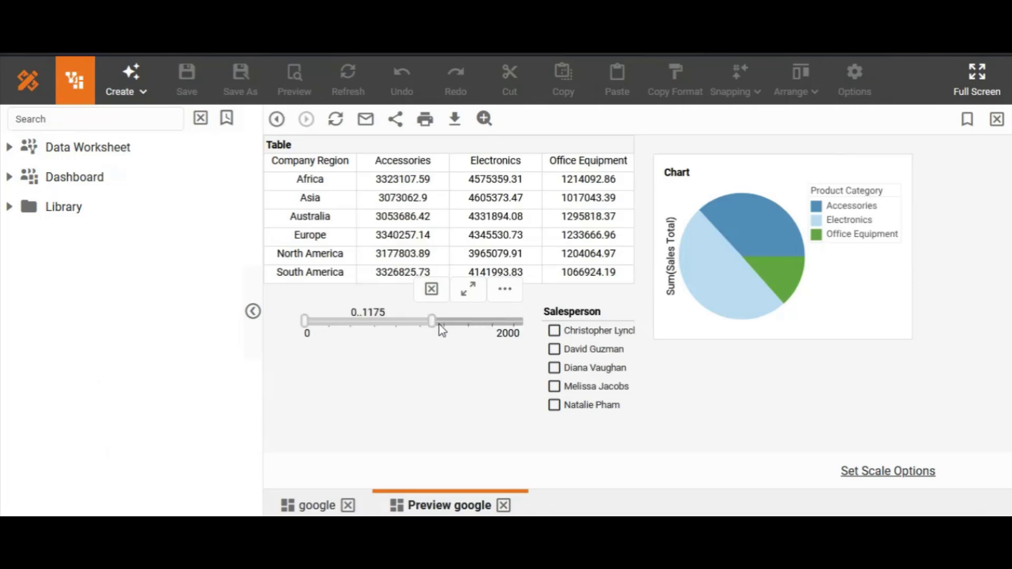
pyautogui.click(554, 331)
pyautogui.click(554, 349)
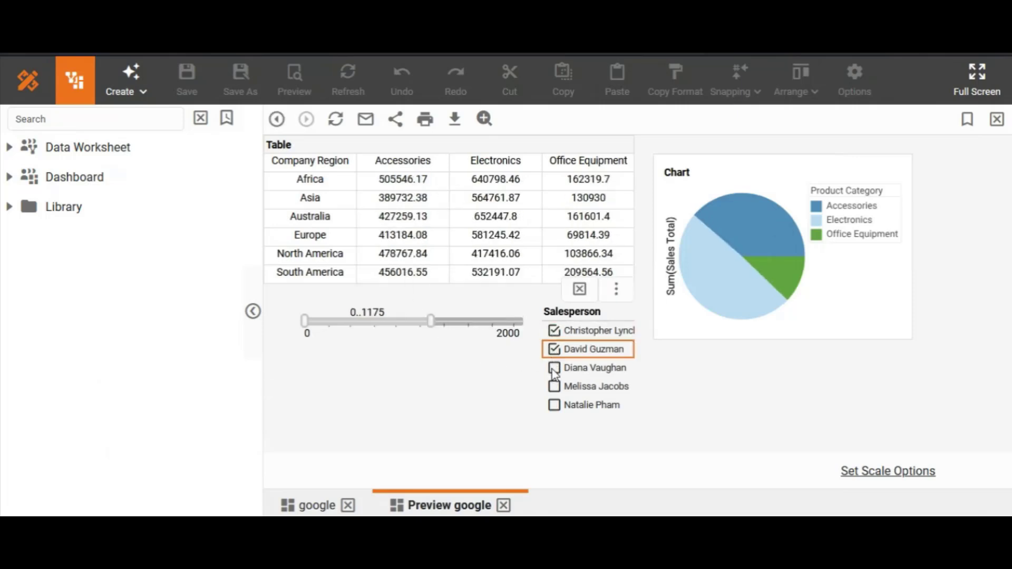
pyautogui.click(554, 368)
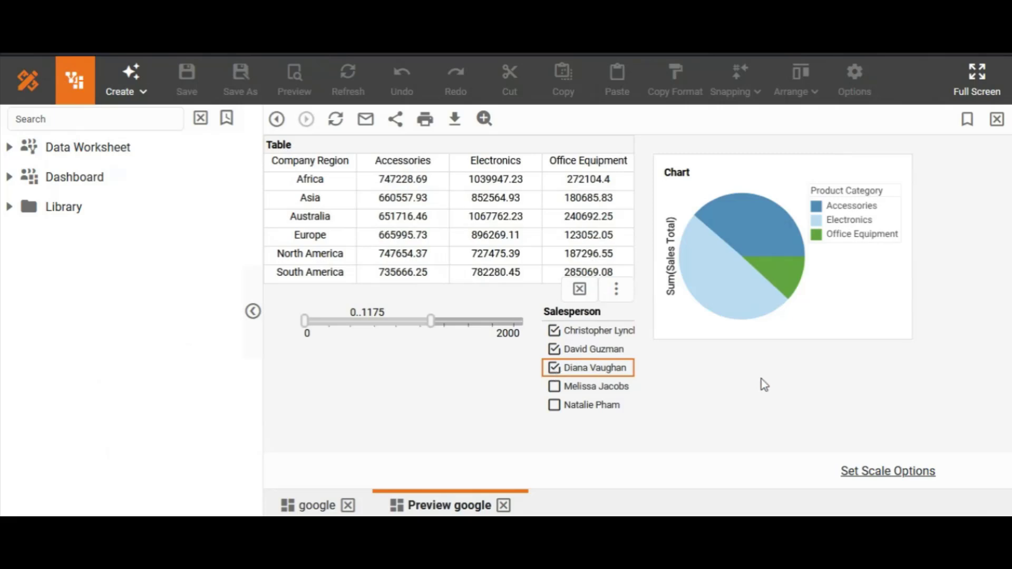